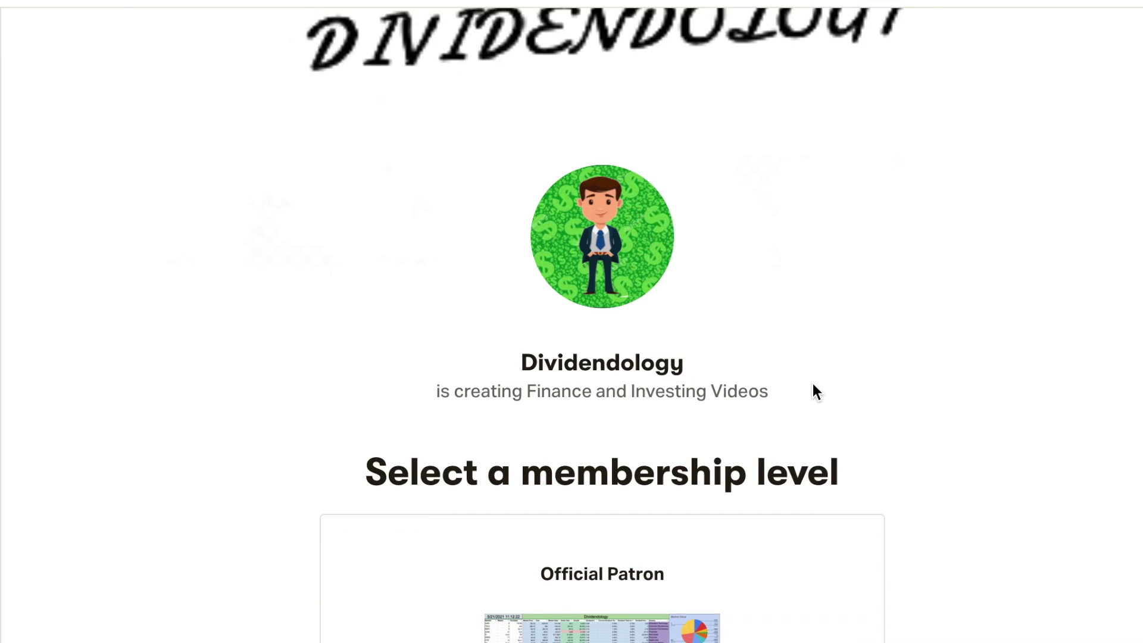
- Replace the KO ticker with CLX and check the period of the 365-day price chart
{"action": "scroll", "coordinate": [813, 387], "scroll_direction": "down", "scroll_amount": 8}
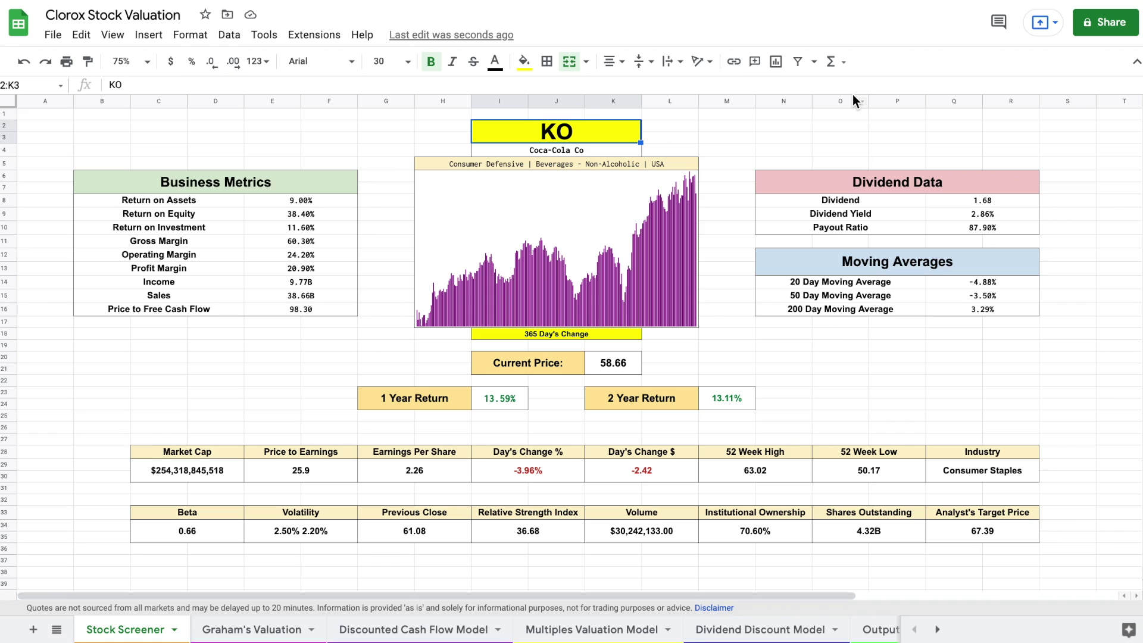
{"action": "type", "text": "CLX"}
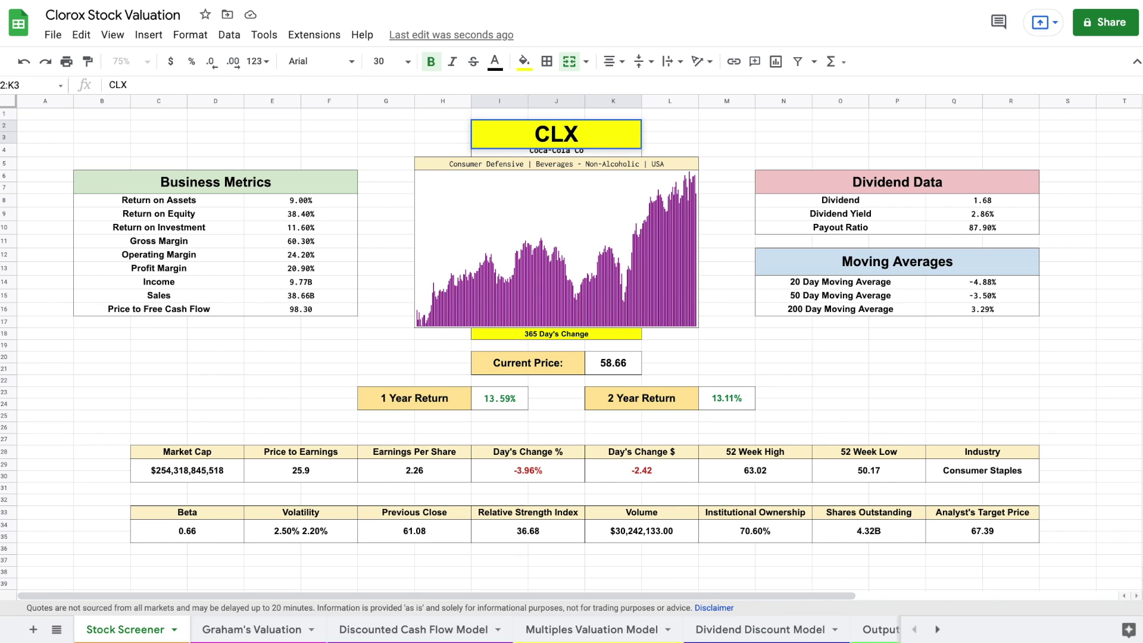
{"action": "key", "text": "Return"}
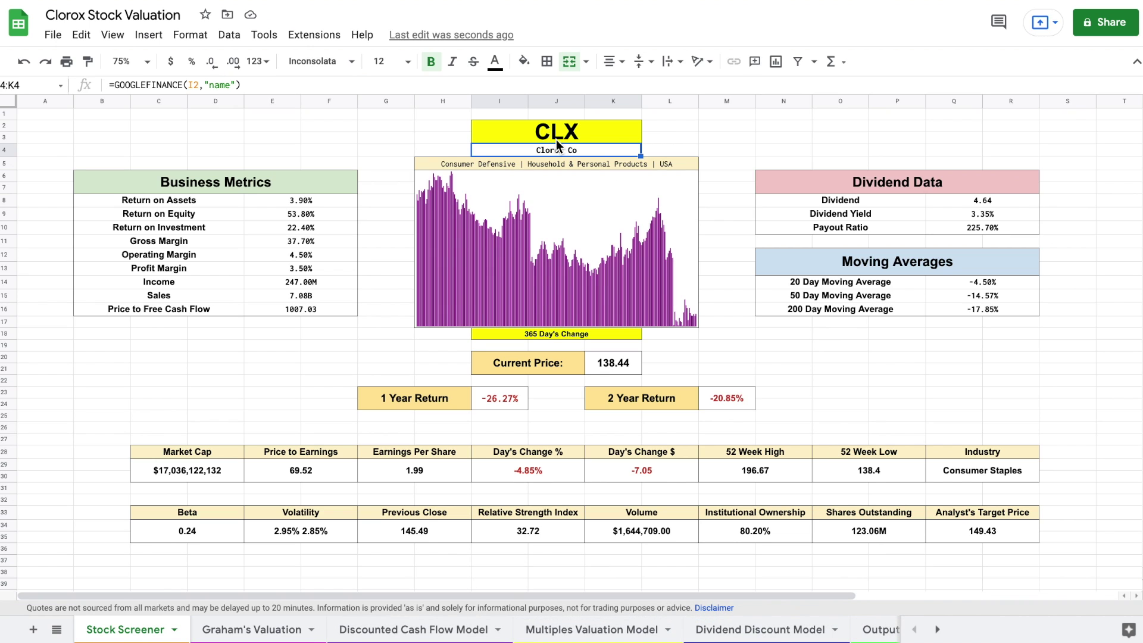
{"action": "left_click", "coordinate": [544, 334]}
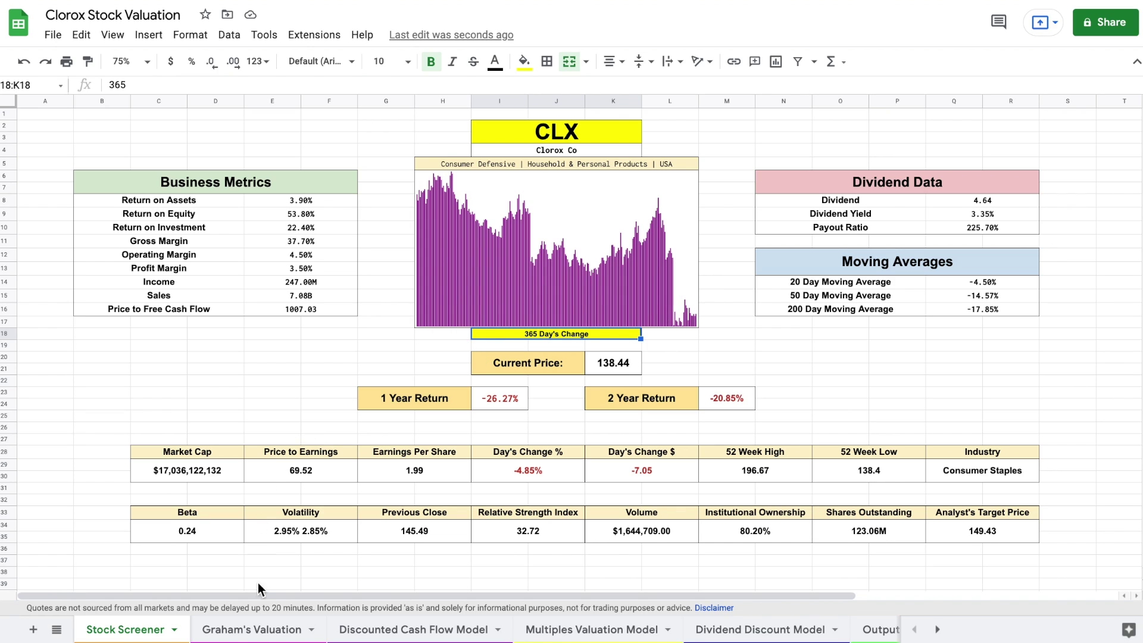
- Switch to the Graham's Valuation sheet and set the zoom to 100%
{"action": "left_click", "coordinate": [252, 629]}
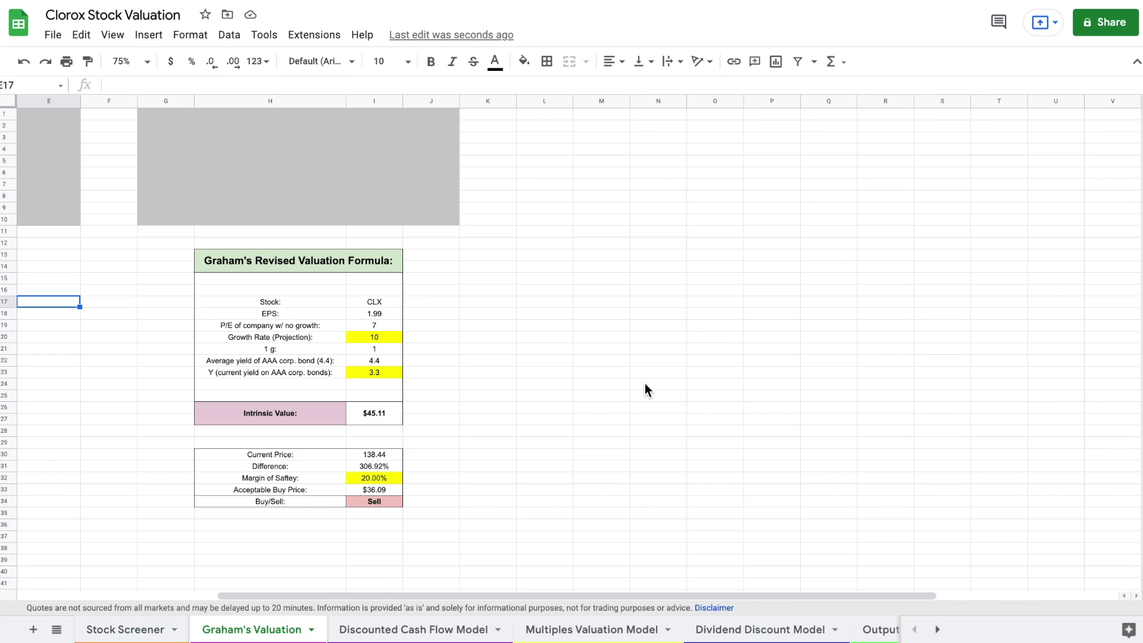
{"action": "scroll", "coordinate": [462, 375], "scroll_direction": "left", "scroll_amount": 3}
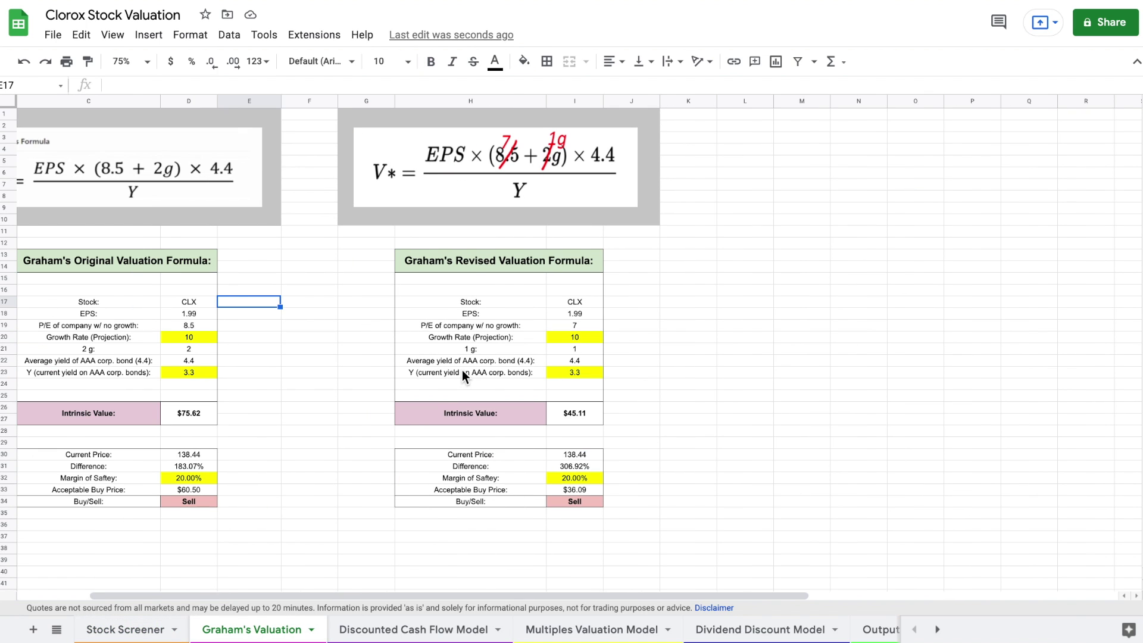
{"action": "left_click", "coordinate": [149, 62]}
{"action": "left_click", "coordinate": [140, 156]}
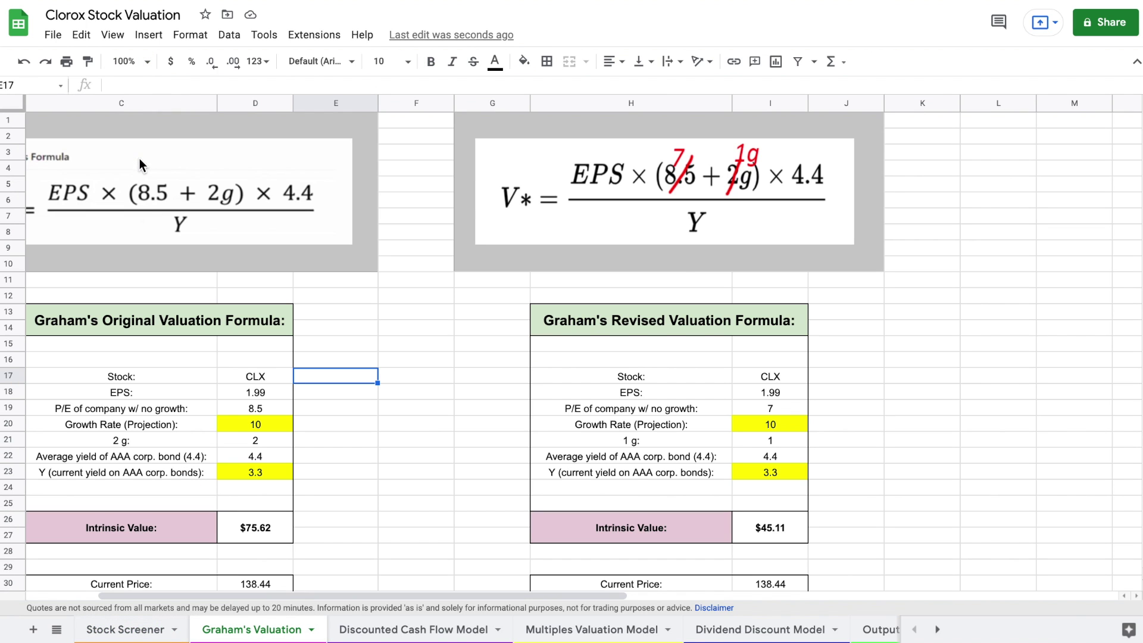
{"action": "left_click", "coordinate": [1012, 301]}
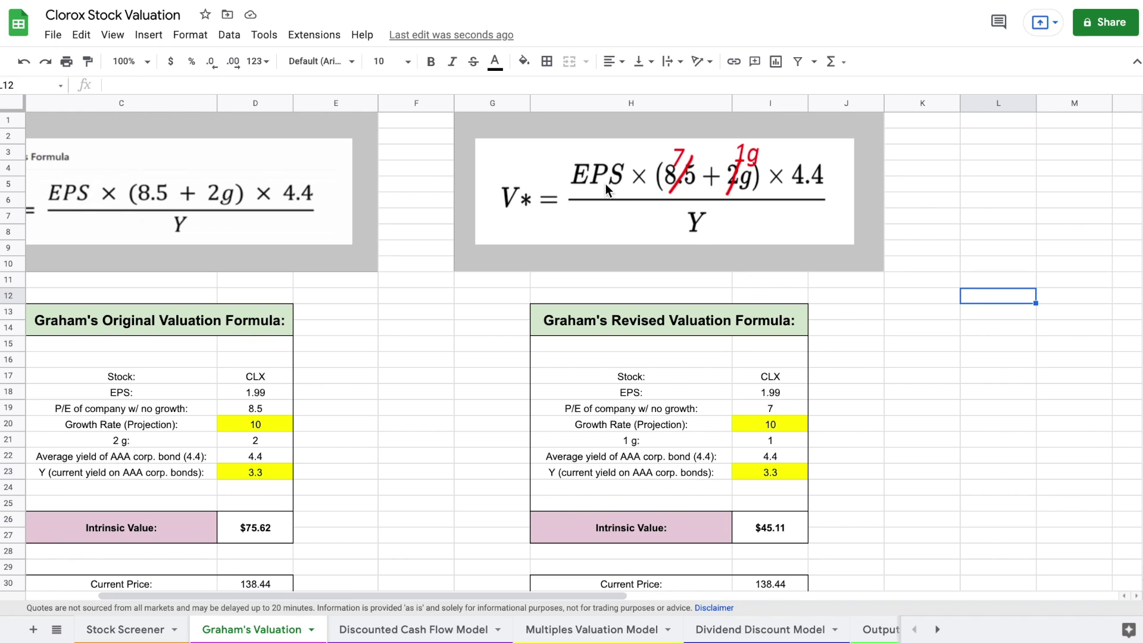
- Review the revised formula's EPS, growth rate 10, AAA yields (current 3.3) and $45.11 intrinsic value
{"action": "left_click_drag", "start_coordinate": [660, 389], "coordinate": [747, 391]}
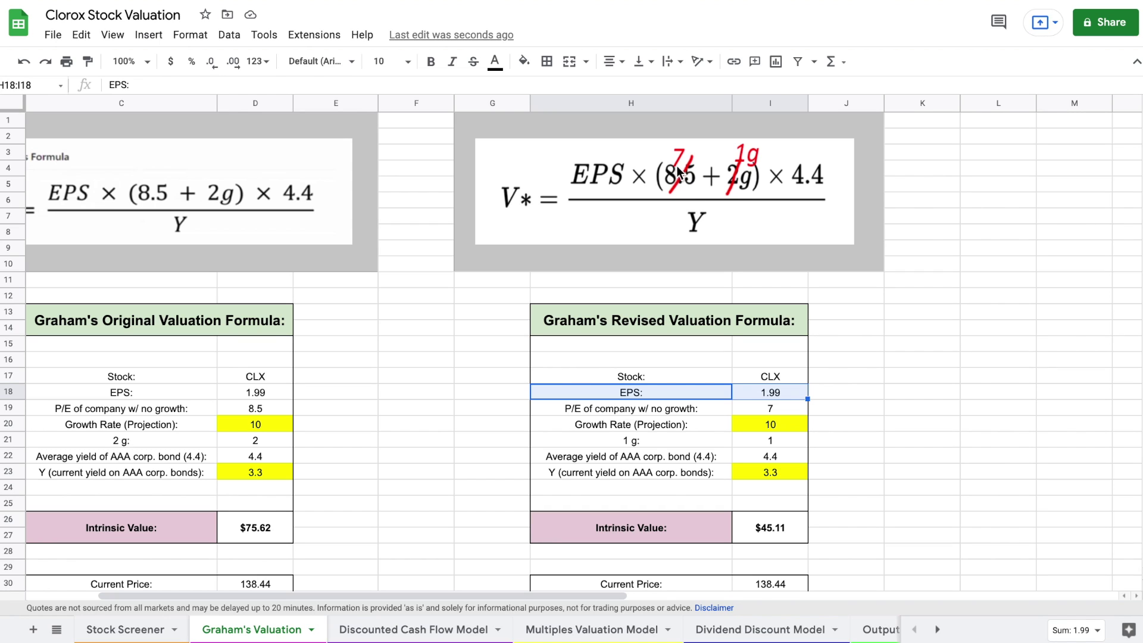
{"action": "left_click_drag", "start_coordinate": [686, 423], "coordinate": [741, 423]}
{"action": "left_click", "coordinate": [788, 422]}
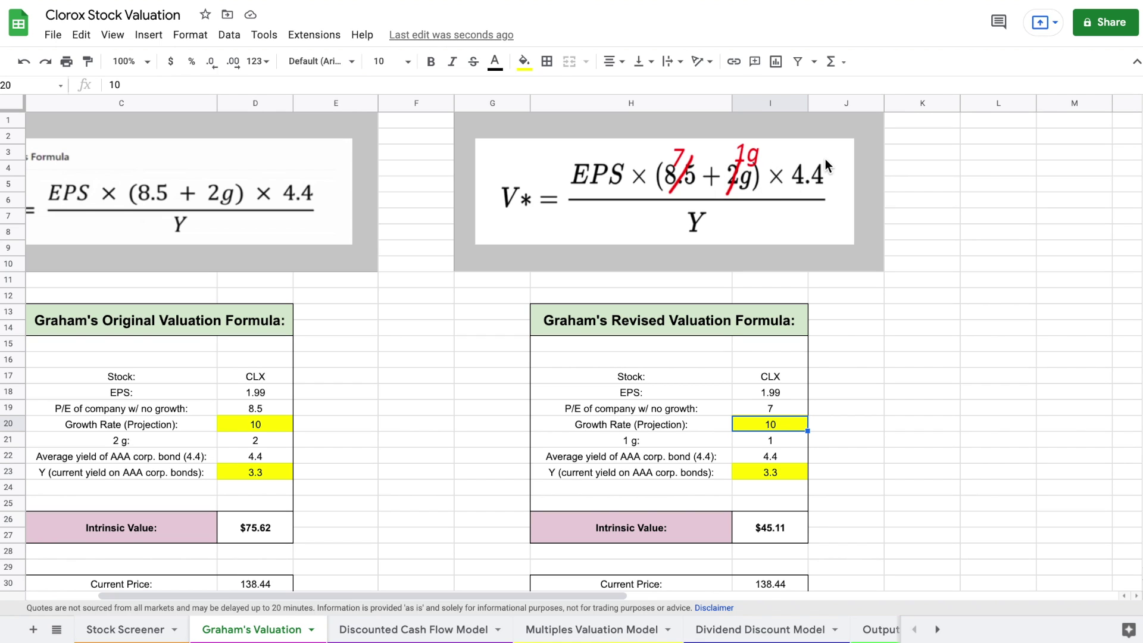
{"action": "left_click", "coordinate": [645, 456]}
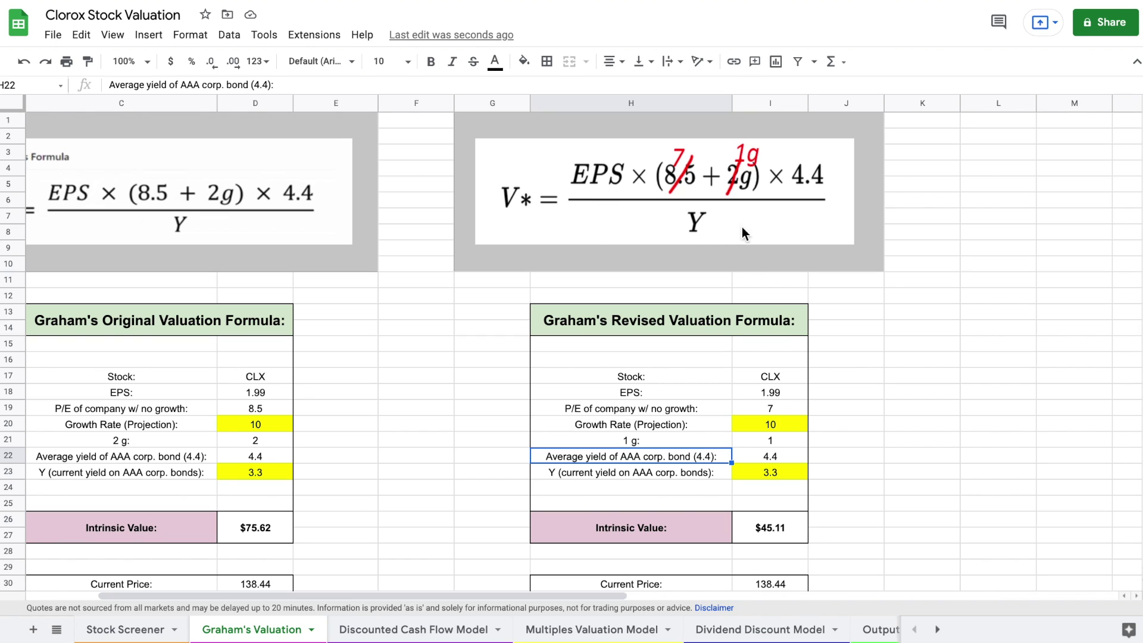
{"action": "left_click", "coordinate": [649, 473]}
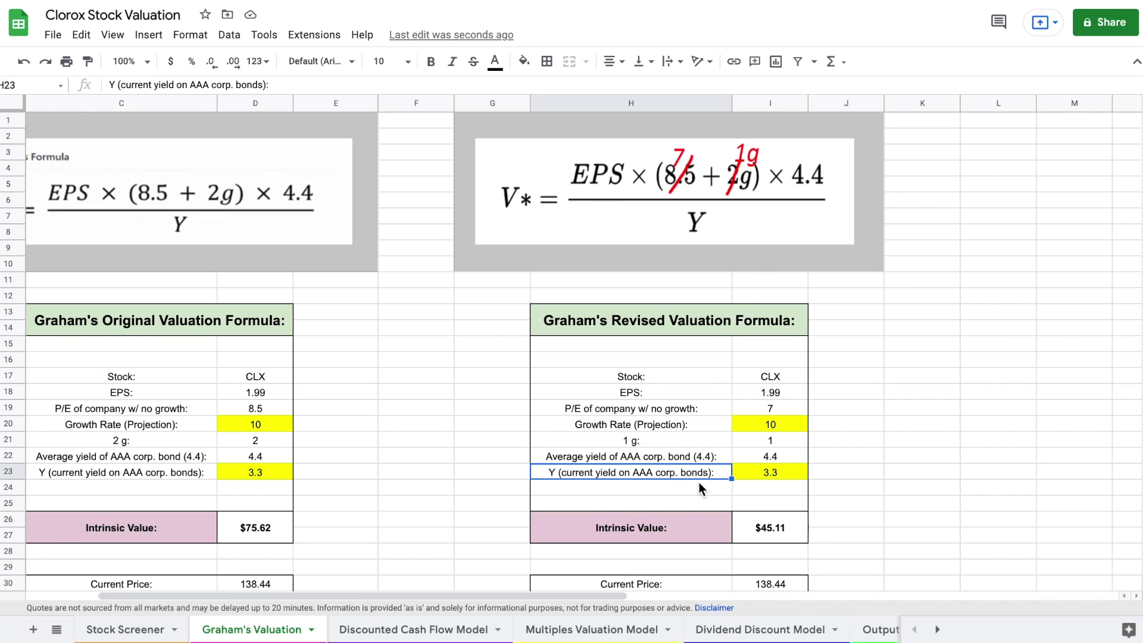
{"action": "left_click", "coordinate": [788, 472]}
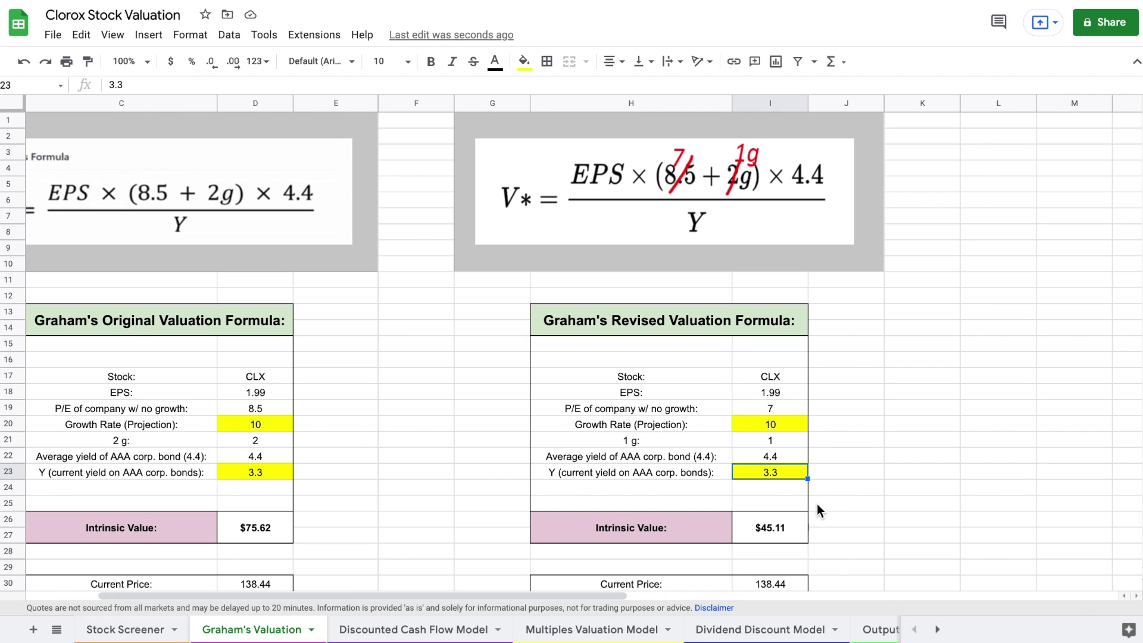
{"action": "scroll", "coordinate": [781, 513], "scroll_direction": "down", "scroll_amount": 1}
{"action": "left_click", "coordinate": [714, 492]}
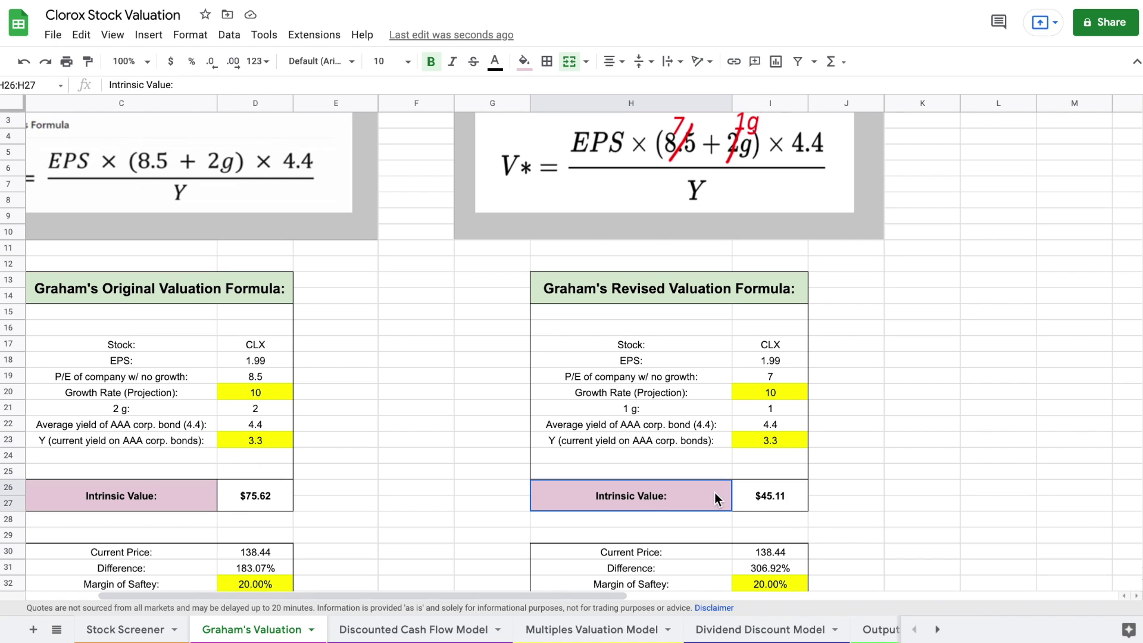
{"action": "left_click", "coordinate": [766, 499]}
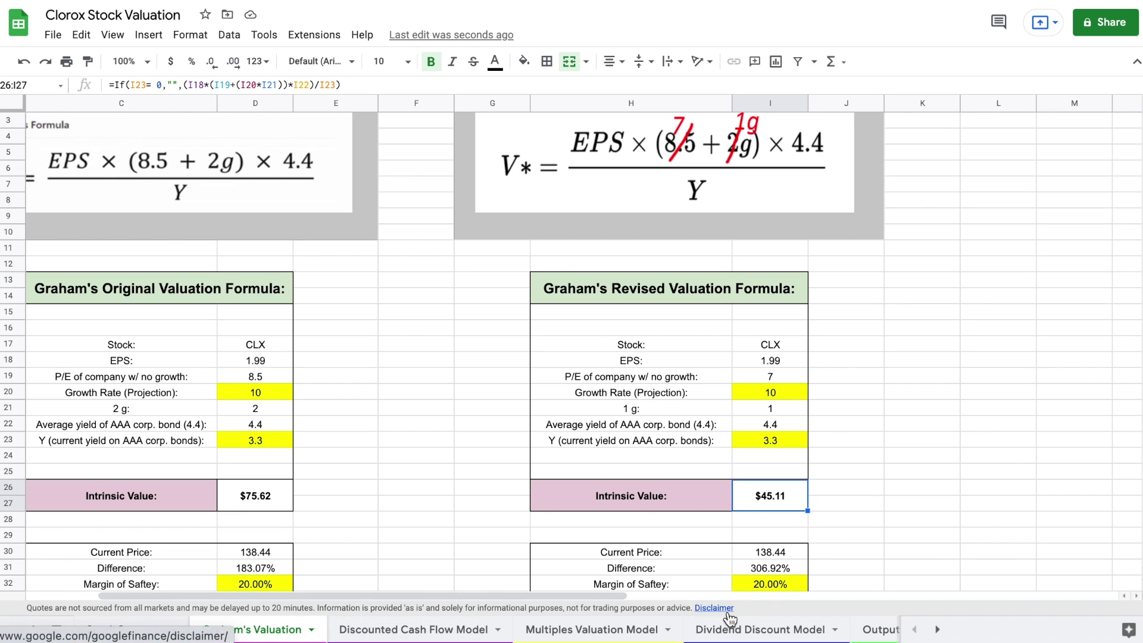
- On the DCF sheet, review 2017–2021 free cash flows, the 15.34% average growth and the 8.00% growth rate
{"action": "left_click", "coordinate": [420, 630]}
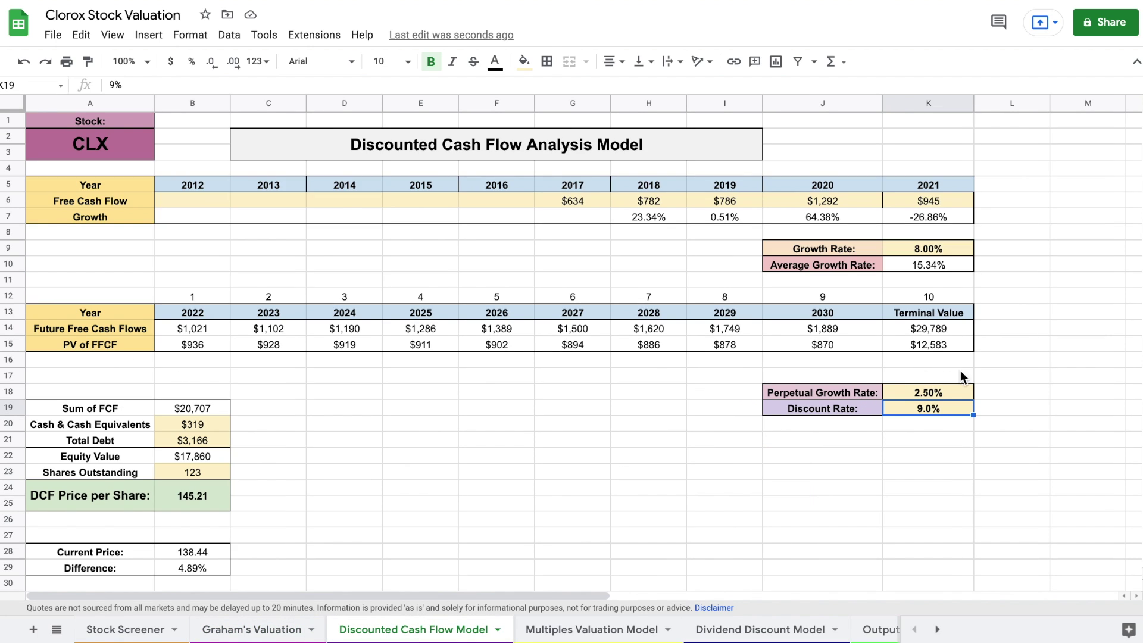
{"action": "left_click", "coordinate": [1055, 300]}
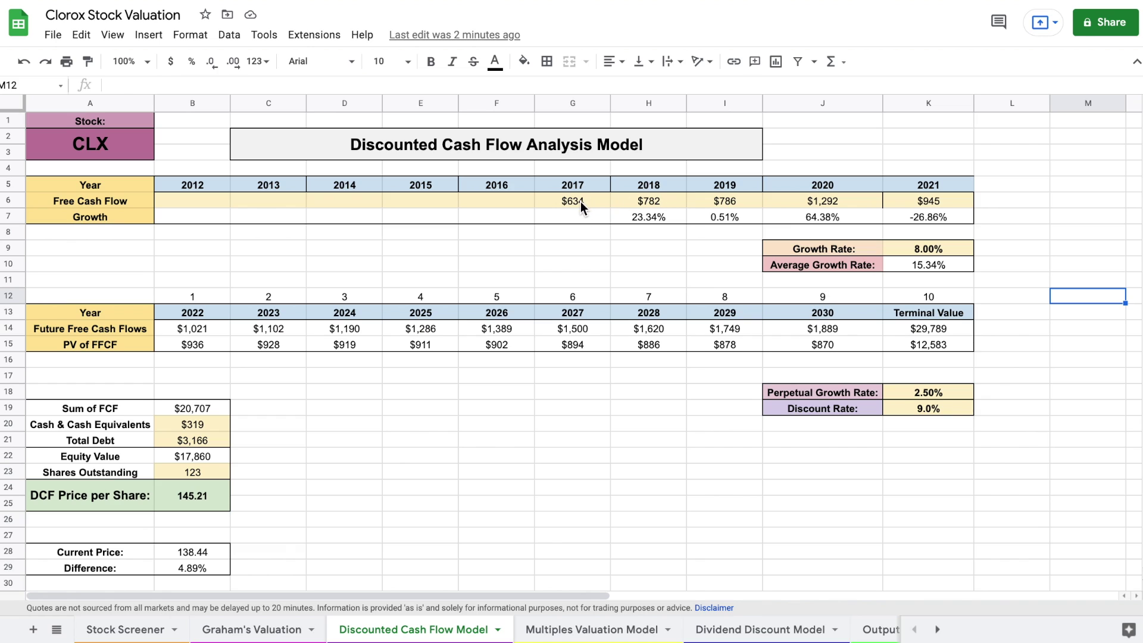
{"action": "left_click_drag", "start_coordinate": [581, 201], "coordinate": [903, 201]}
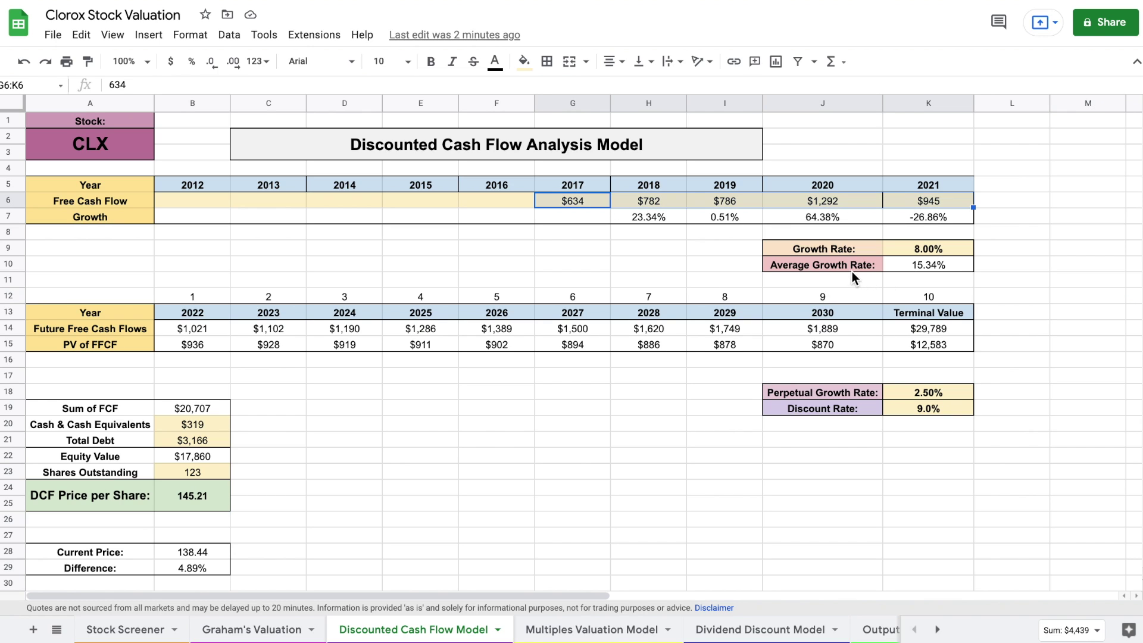
{"action": "left_click_drag", "start_coordinate": [850, 268], "coordinate": [892, 264]}
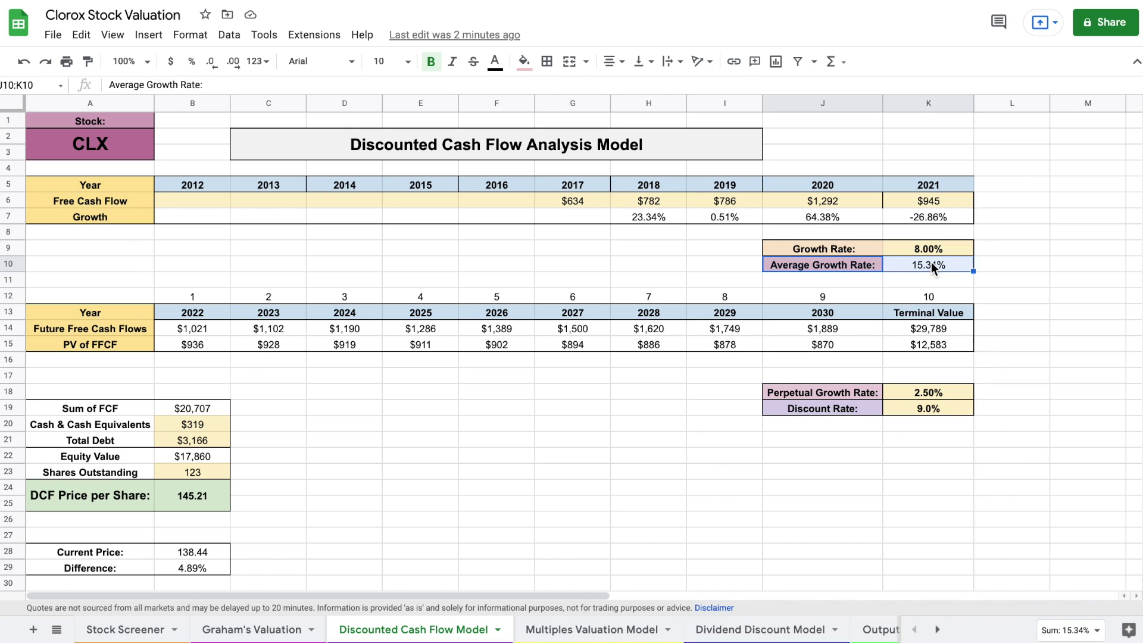
{"action": "left_click", "coordinate": [846, 215]}
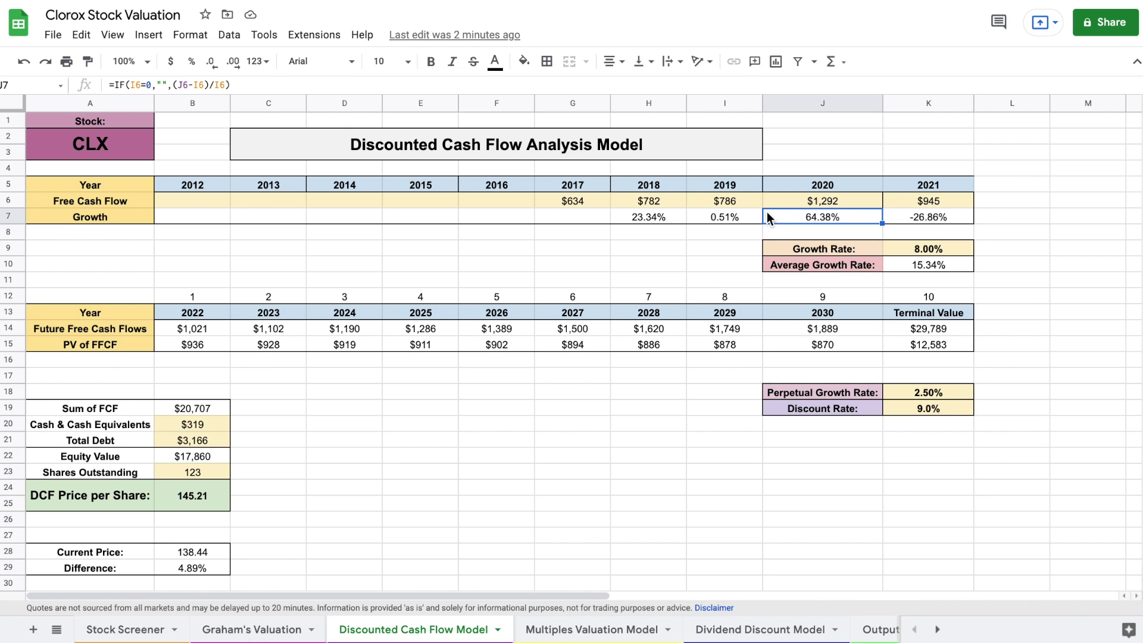
{"action": "left_click_drag", "start_coordinate": [845, 265], "coordinate": [895, 265]}
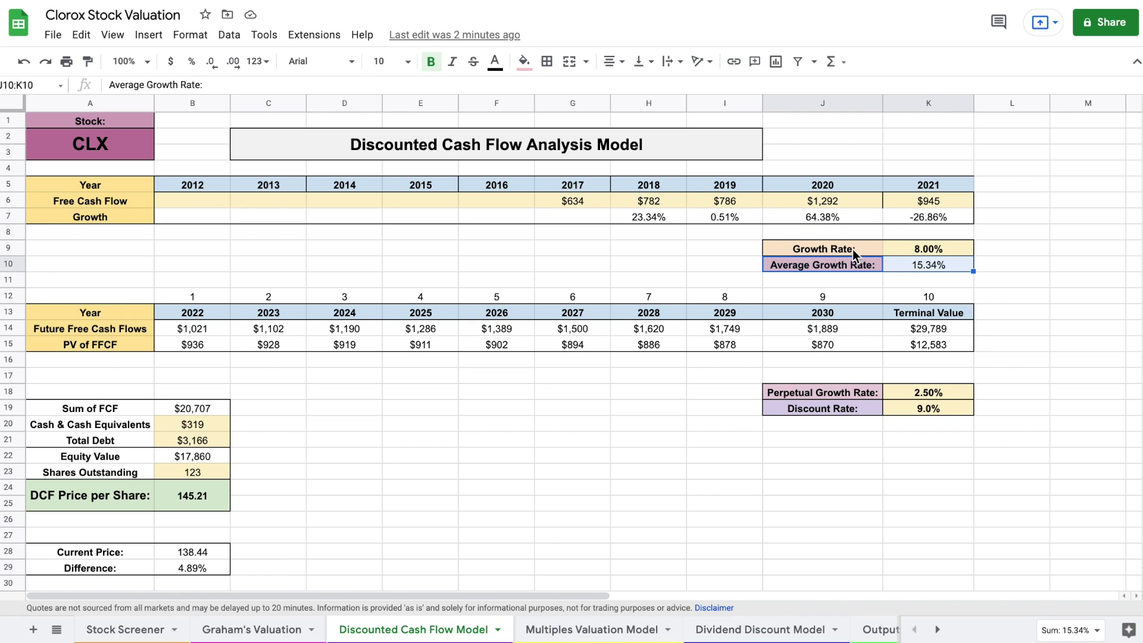
{"action": "left_click_drag", "start_coordinate": [851, 248], "coordinate": [910, 245]}
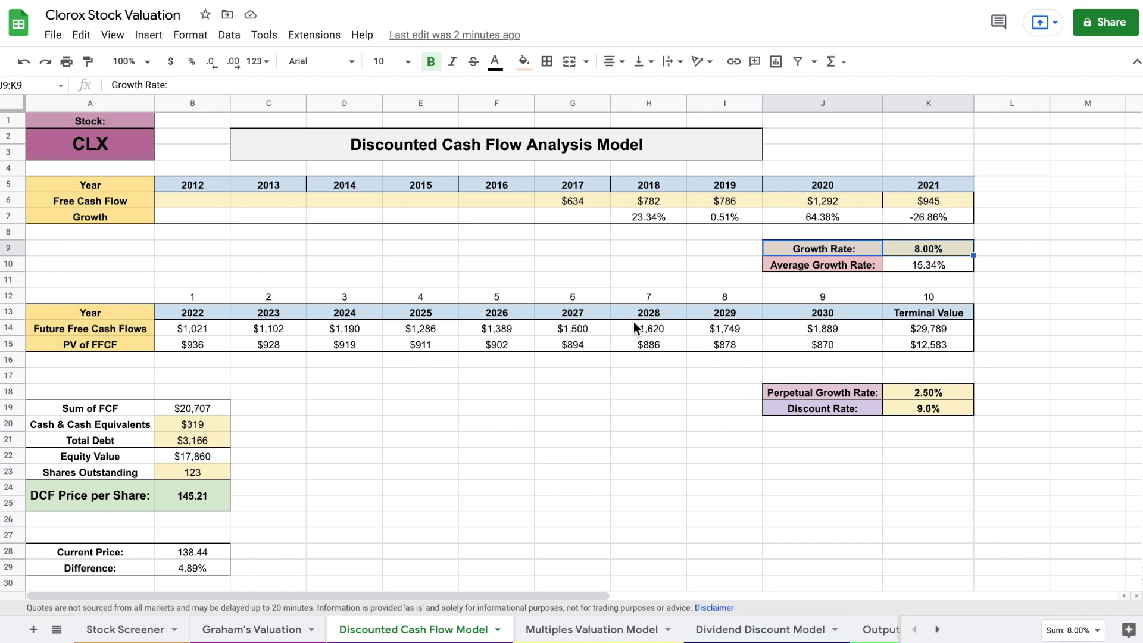
- Review the 2022–2030 projected free cash flows, their present values and sum, cash, and total debt
{"action": "left_click_drag", "start_coordinate": [192, 329], "coordinate": [829, 333]}
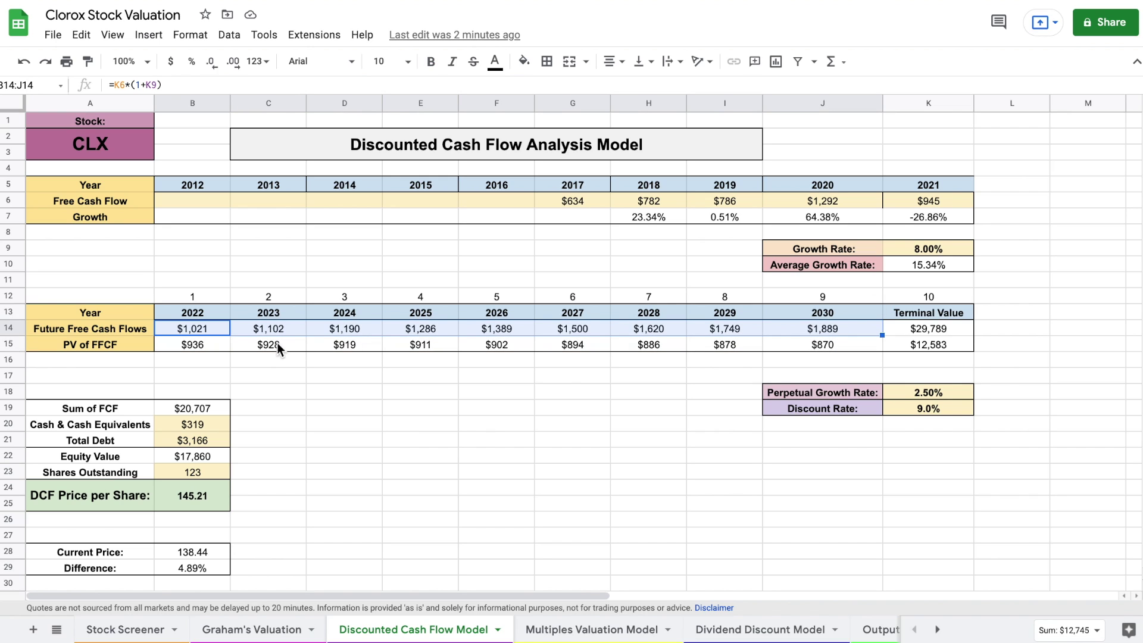
{"action": "left_click_drag", "start_coordinate": [181, 344], "coordinate": [920, 347]}
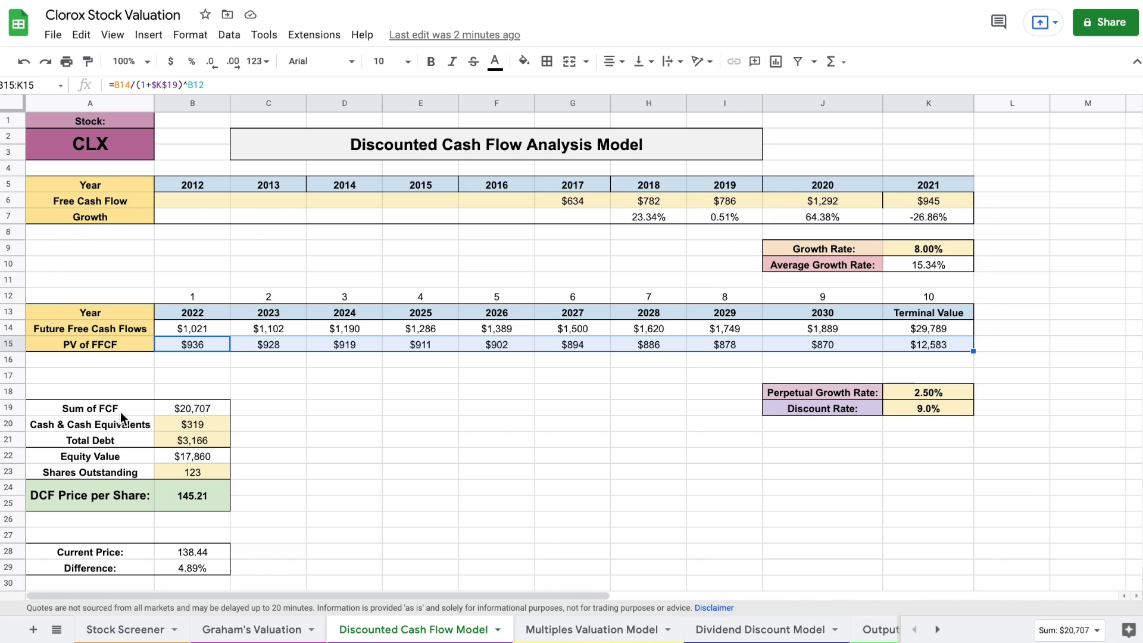
{"action": "left_click_drag", "start_coordinate": [121, 411], "coordinate": [181, 408]}
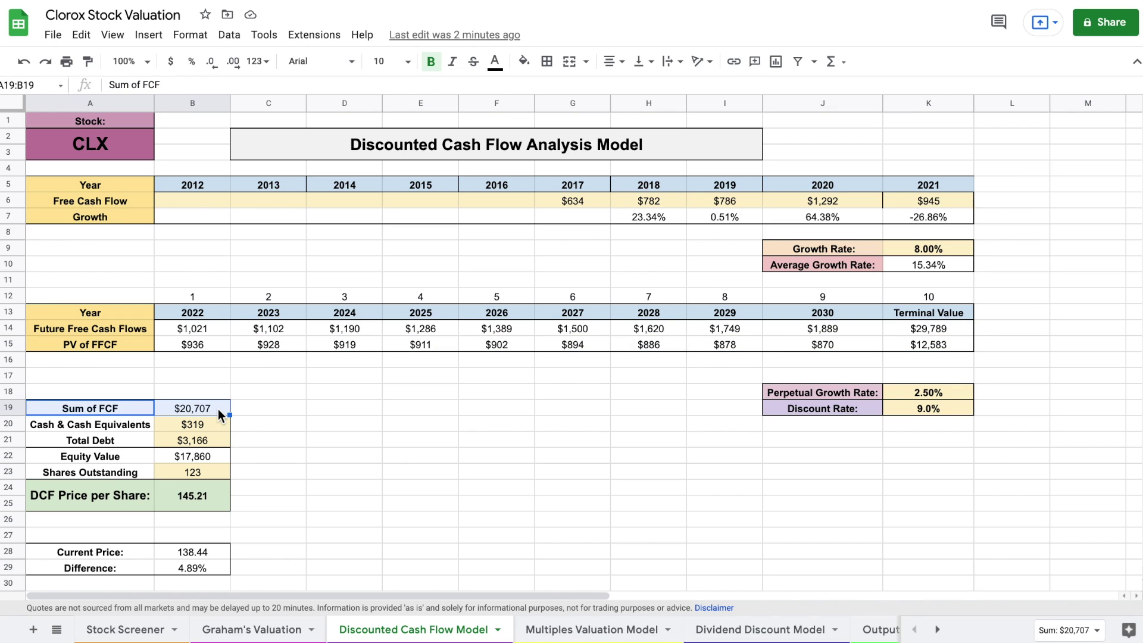
{"action": "left_click", "coordinate": [218, 409]}
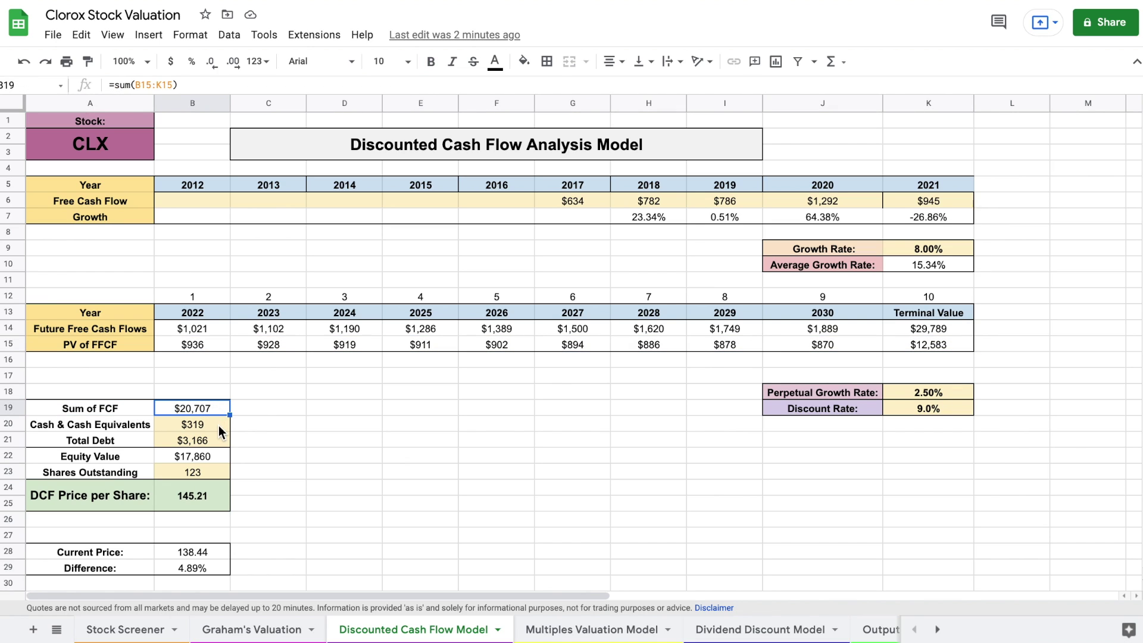
{"action": "left_click", "coordinate": [219, 425]}
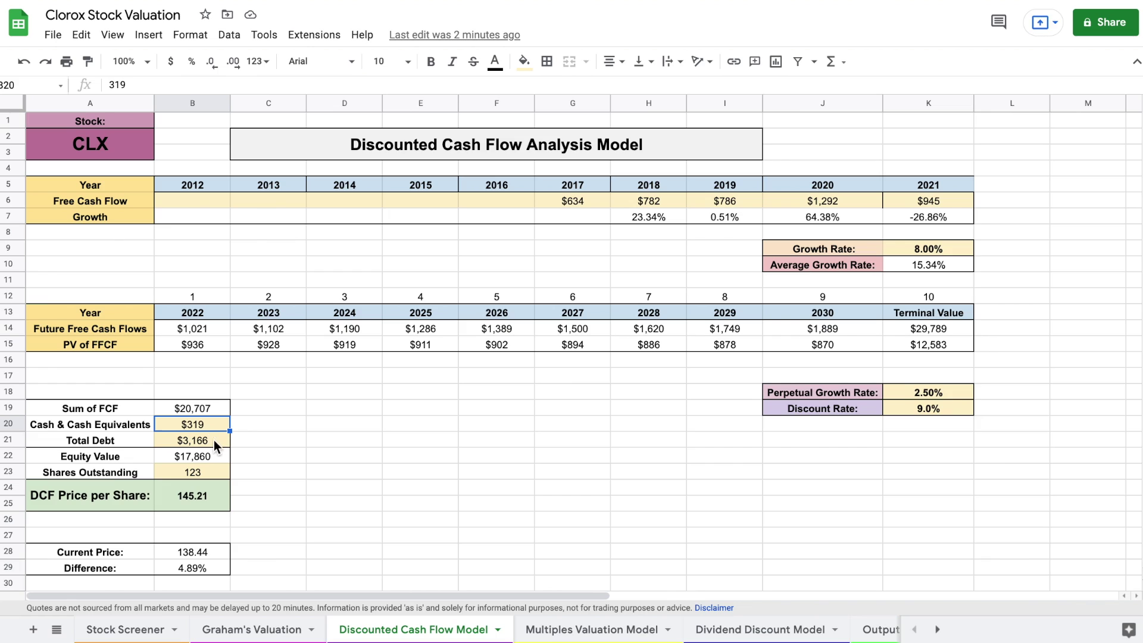
{"action": "left_click", "coordinate": [213, 441]}
- Check the Equity Value, Shares Outstanding and DCF Price per Share formulas, then go to Multiples Valuation
{"action": "left_click_drag", "start_coordinate": [127, 459], "coordinate": [188, 459]}
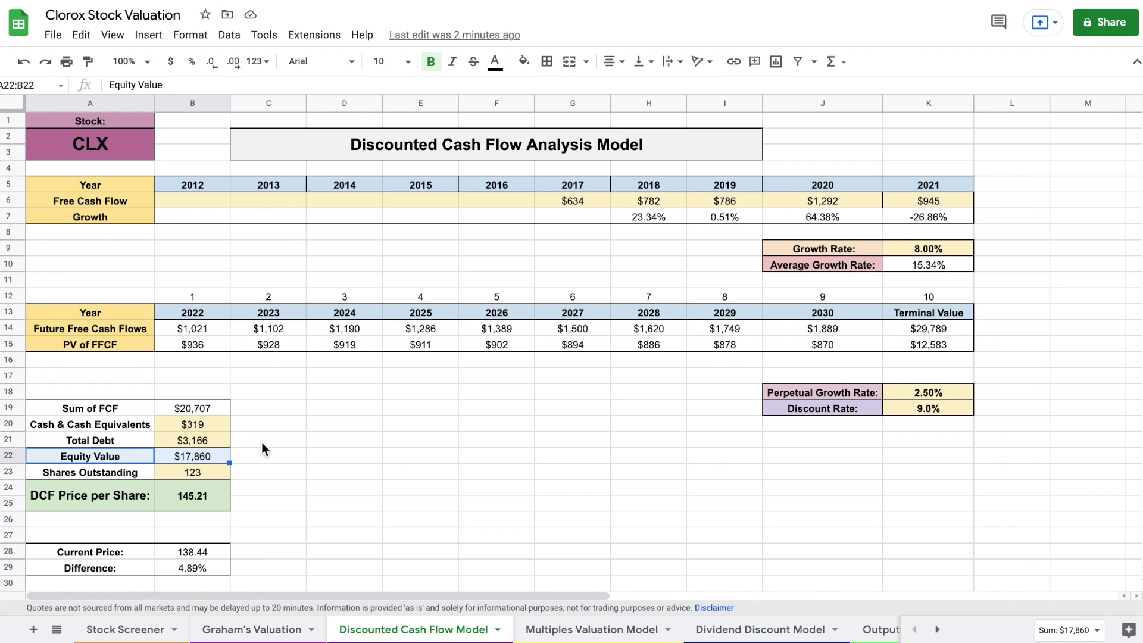
{"action": "left_click", "coordinate": [212, 475]}
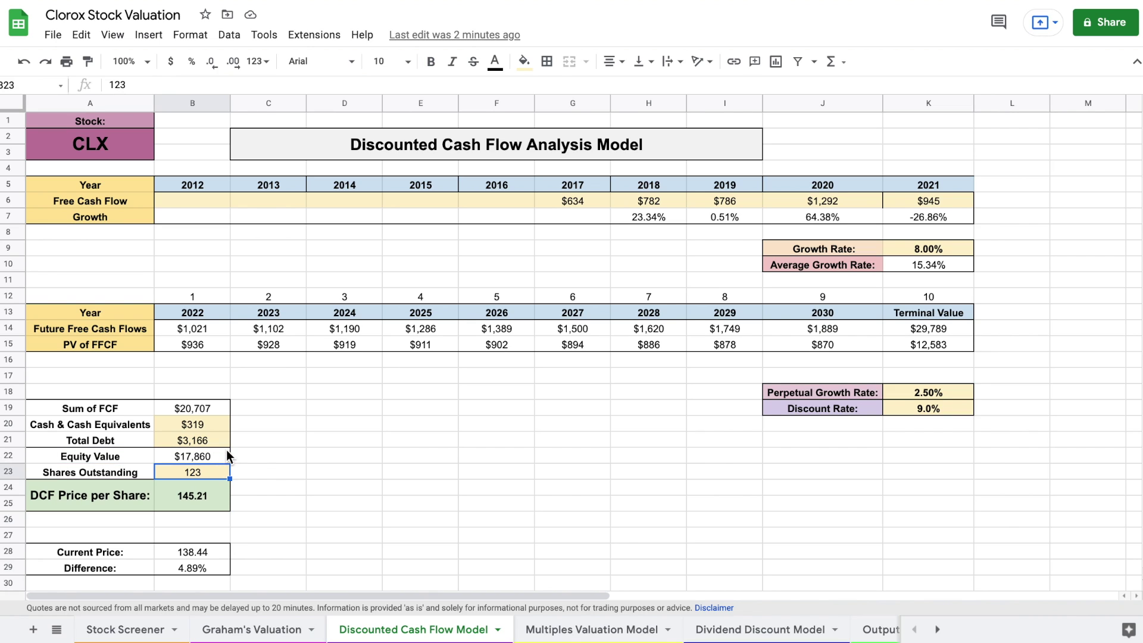
{"action": "left_click", "coordinate": [213, 455]}
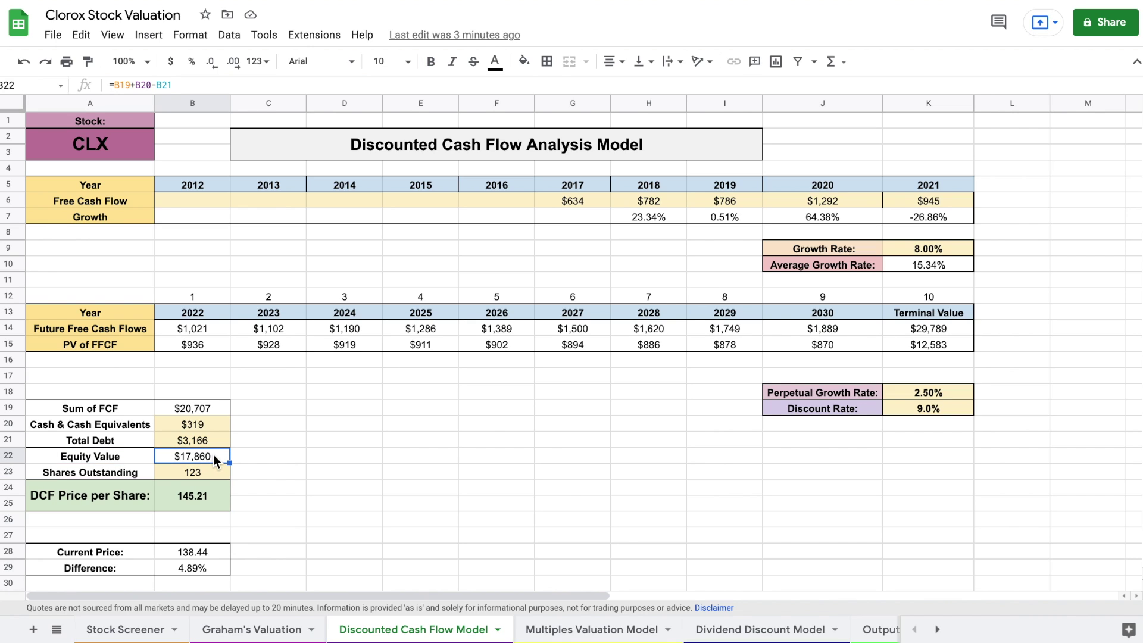
{"action": "left_click", "coordinate": [214, 471]}
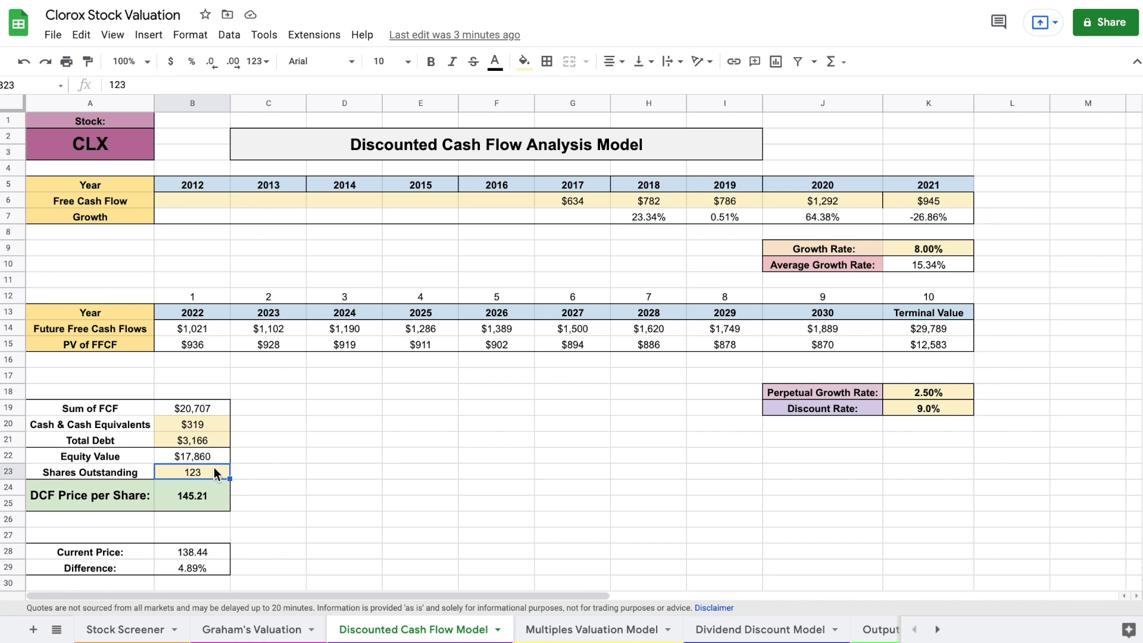
{"action": "left_click", "coordinate": [212, 504]}
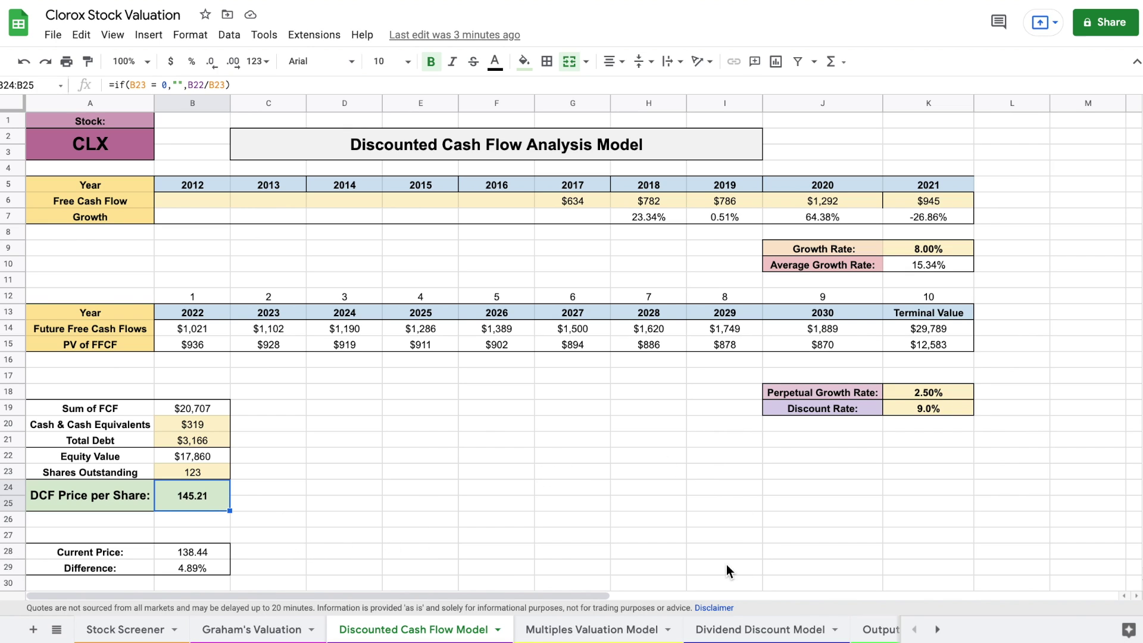
{"action": "left_click", "coordinate": [595, 632]}
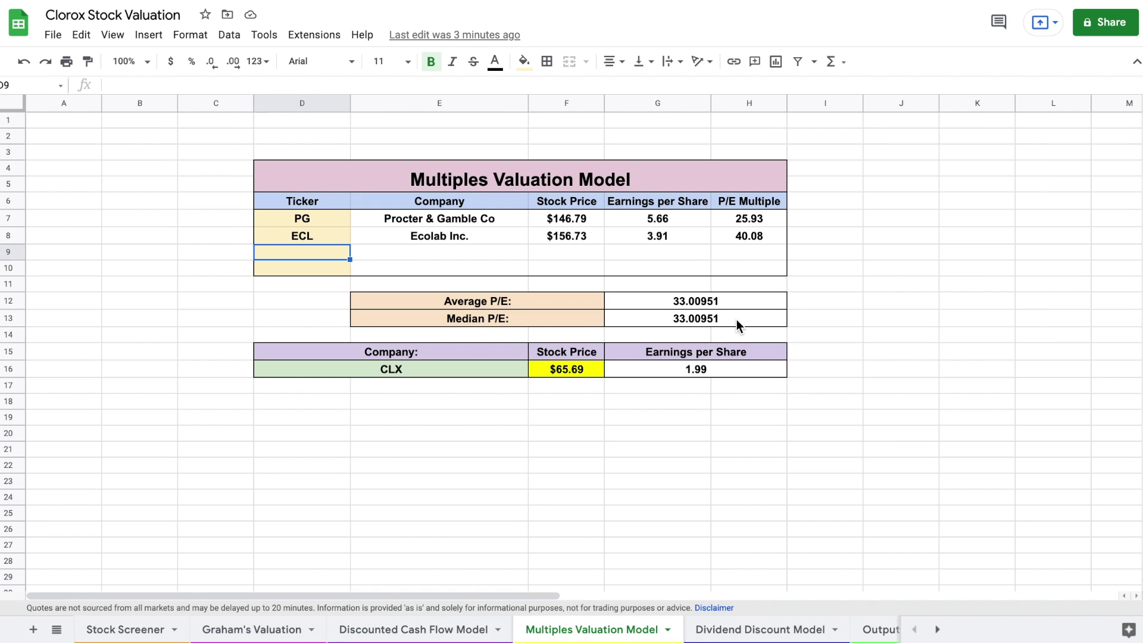
- Review the two peer companies' EPS, stock price formulas and P/E multiples
{"action": "left_click", "coordinate": [908, 298]}
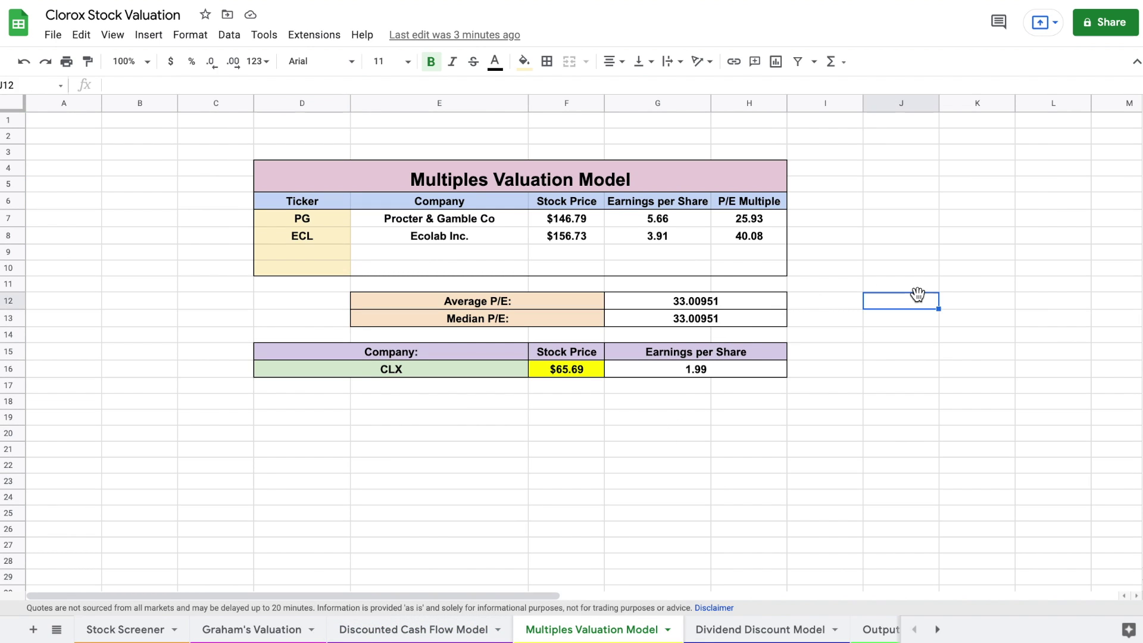
{"action": "left_click_drag", "start_coordinate": [493, 225], "coordinate": [493, 247]}
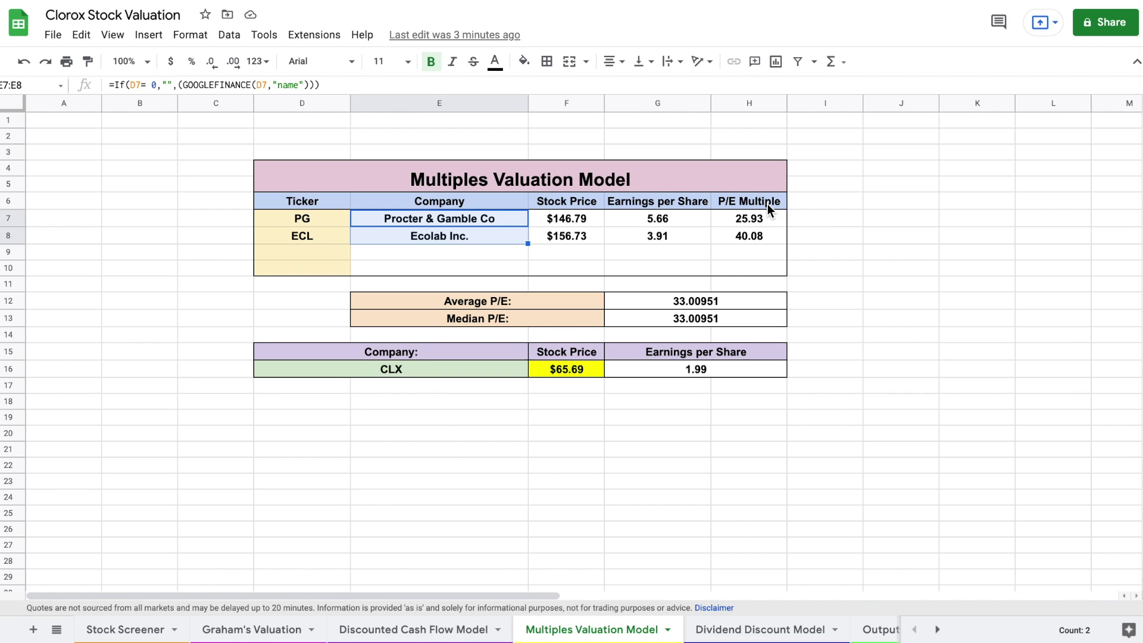
{"action": "left_click_drag", "start_coordinate": [767, 204], "coordinate": [766, 230]}
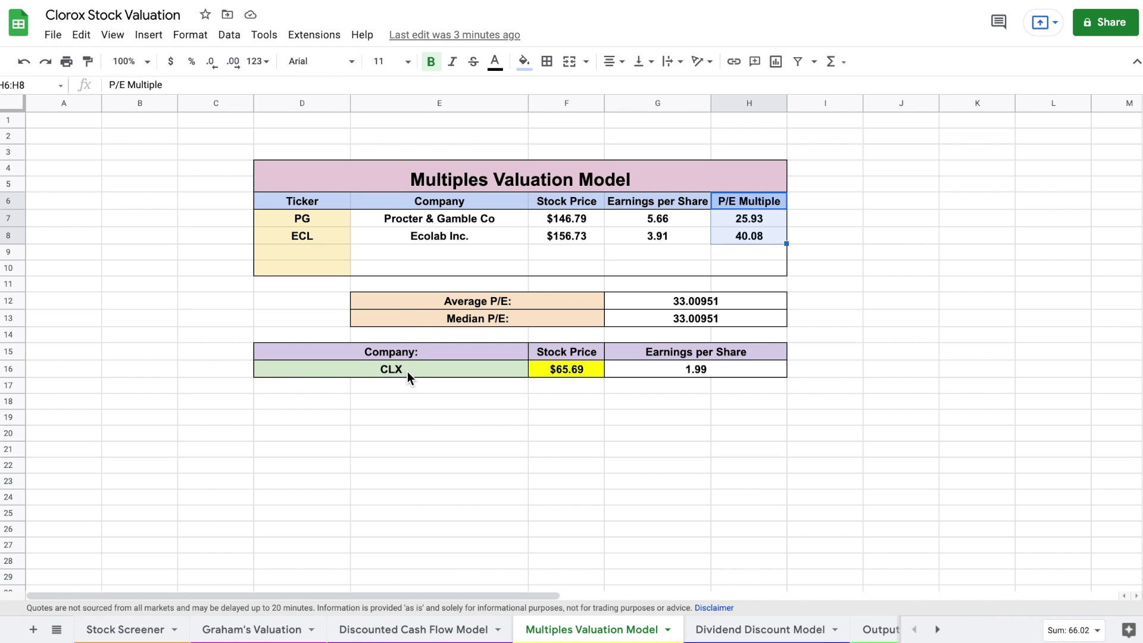
{"action": "left_click", "coordinate": [640, 220]}
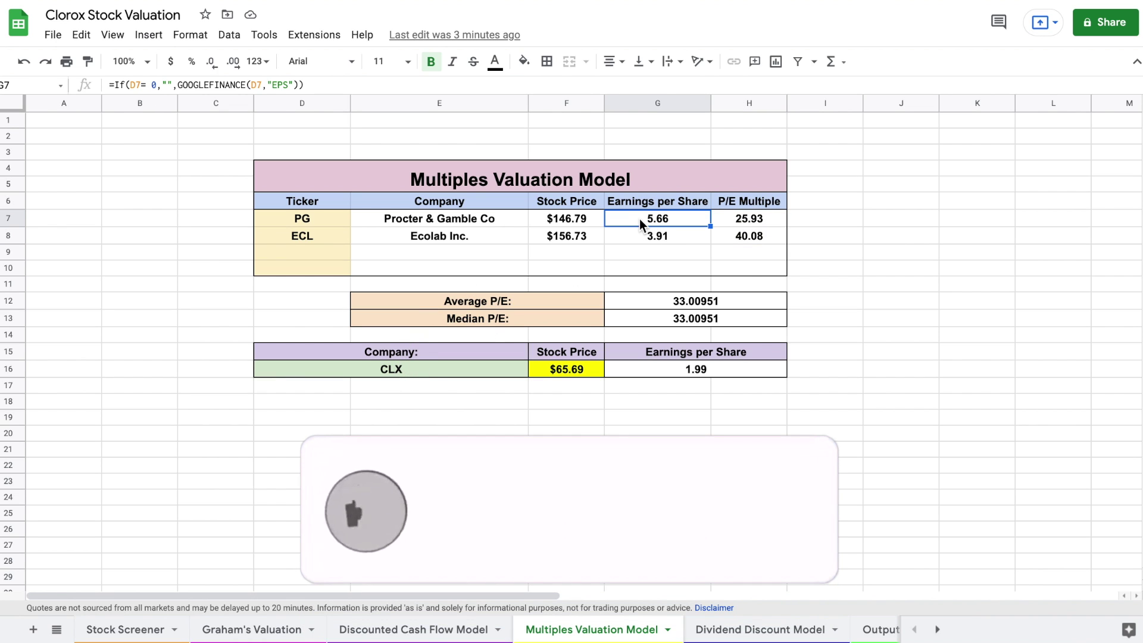
{"action": "left_click", "coordinate": [588, 215]}
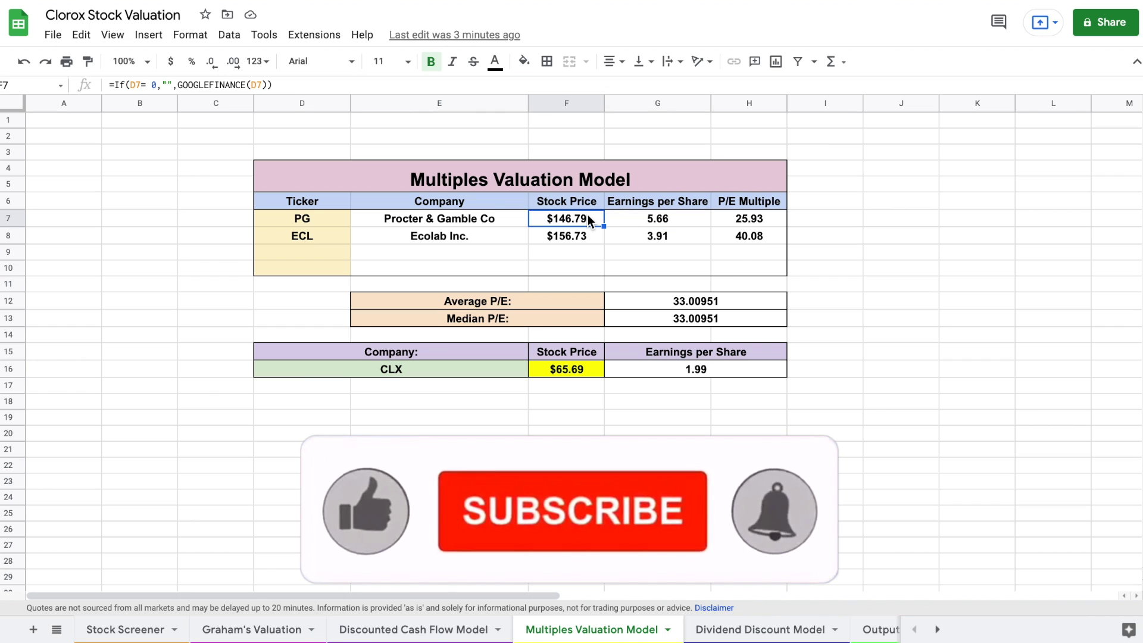
{"action": "left_click", "coordinate": [676, 216]}
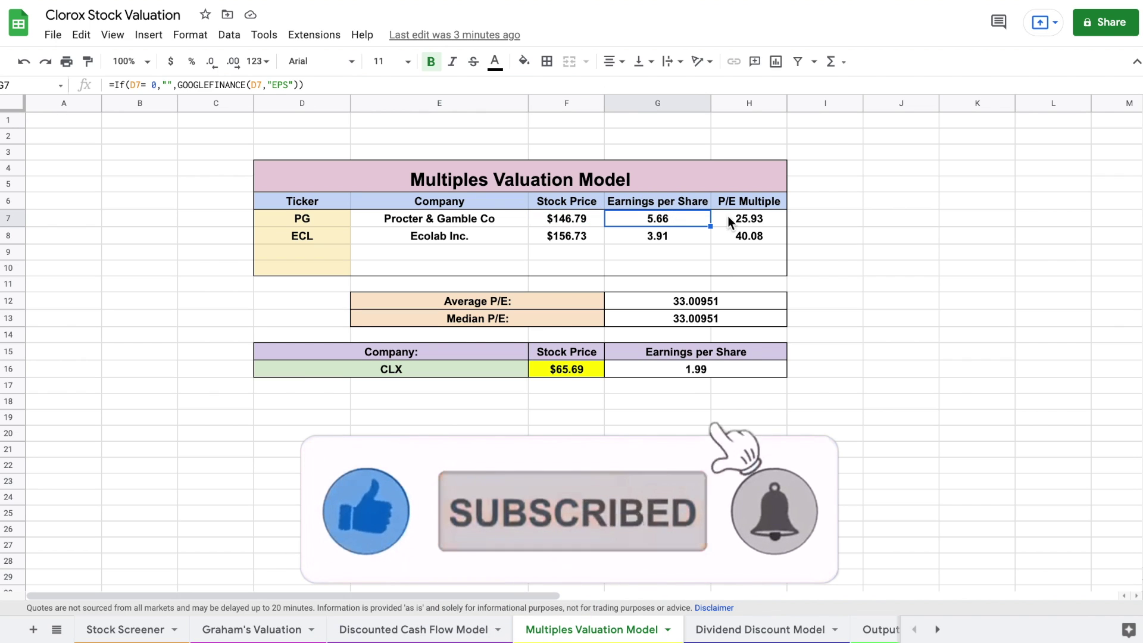
{"action": "left_click_drag", "start_coordinate": [774, 216], "coordinate": [770, 237]}
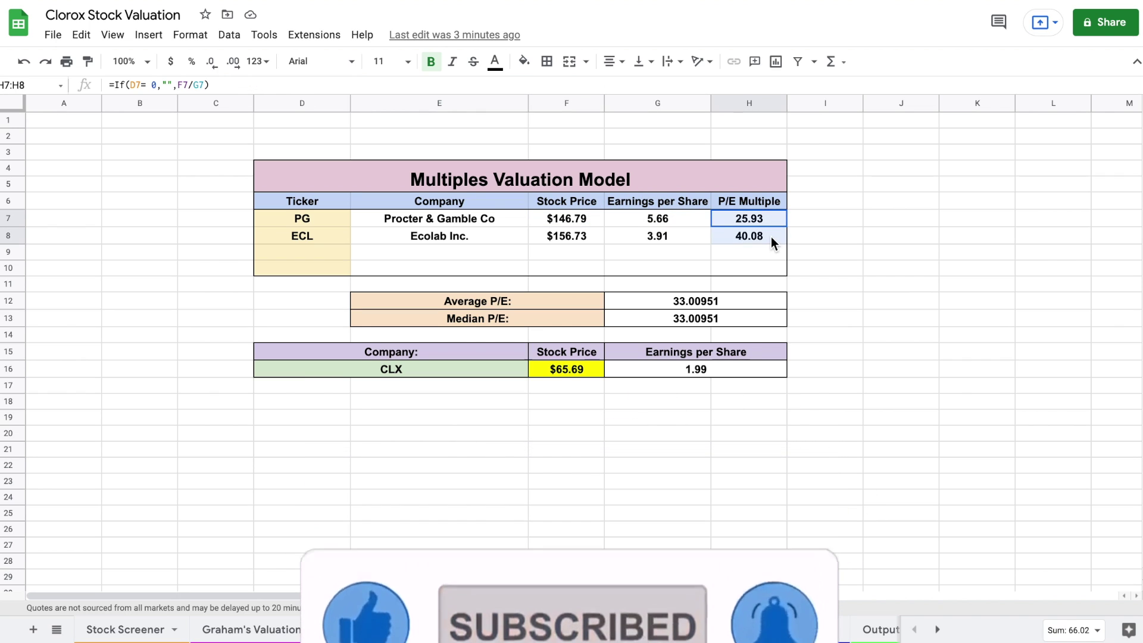
- Check the average P/E row and CLX's EPS and implied price formulas, then open the Dividend Discount Model
{"action": "left_click_drag", "start_coordinate": [553, 302], "coordinate": [661, 301]}
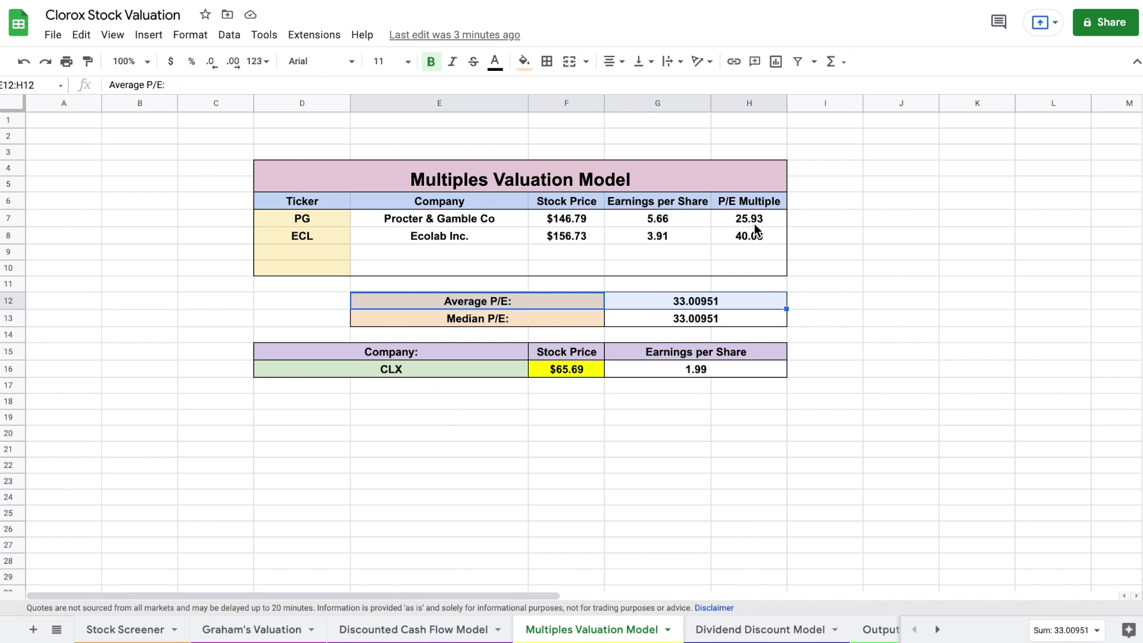
{"action": "left_click", "coordinate": [670, 369]}
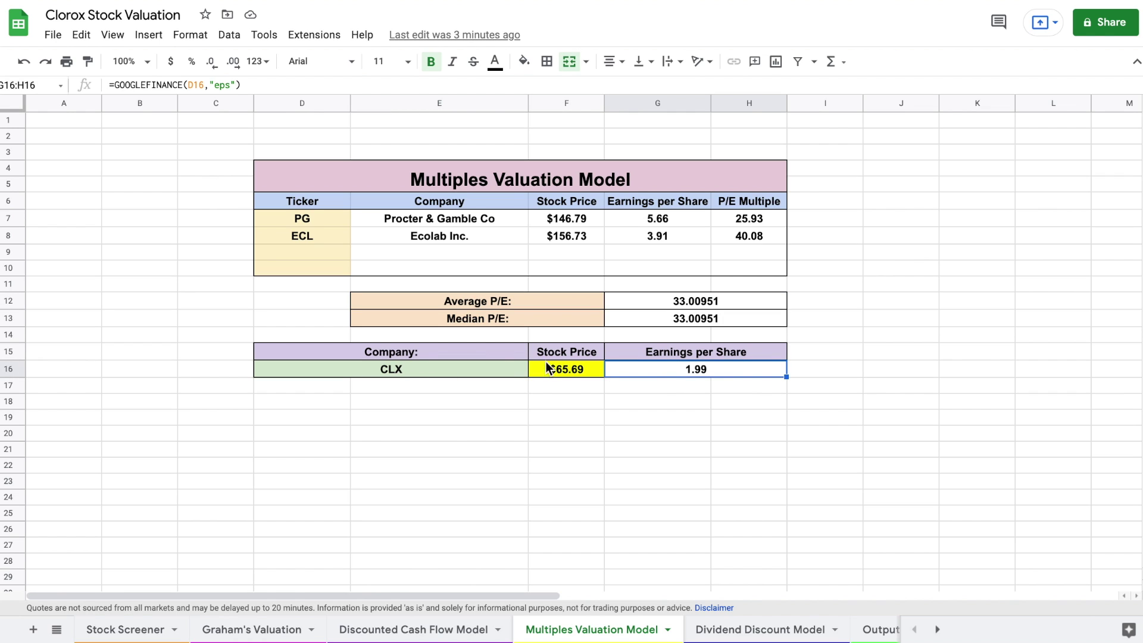
{"action": "left_click", "coordinate": [577, 368]}
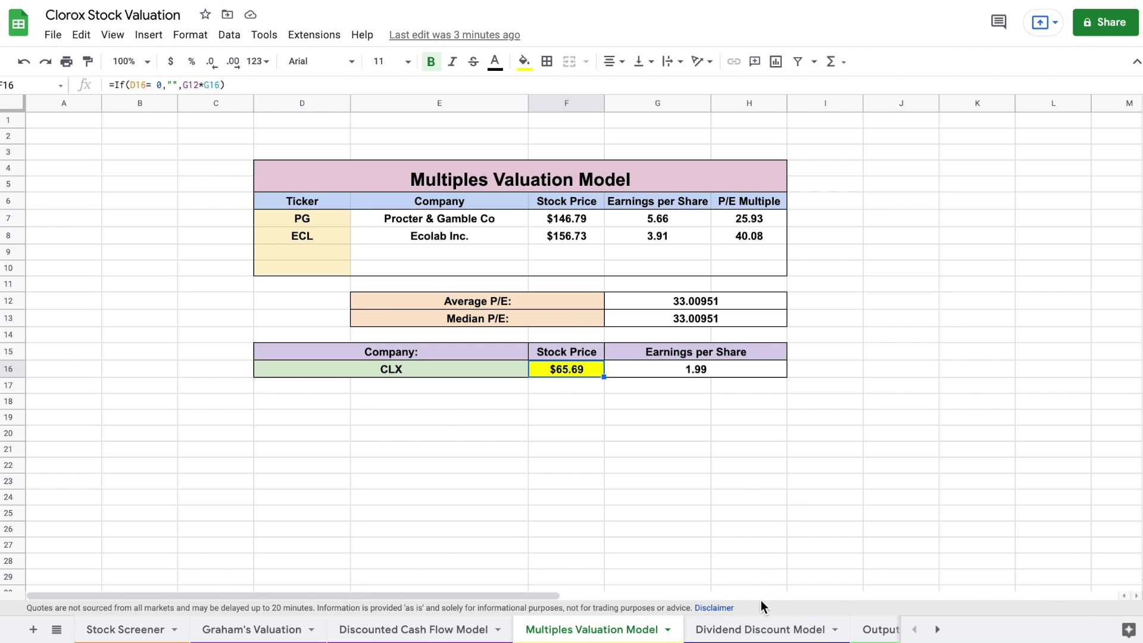
{"action": "left_click", "coordinate": [770, 629]}
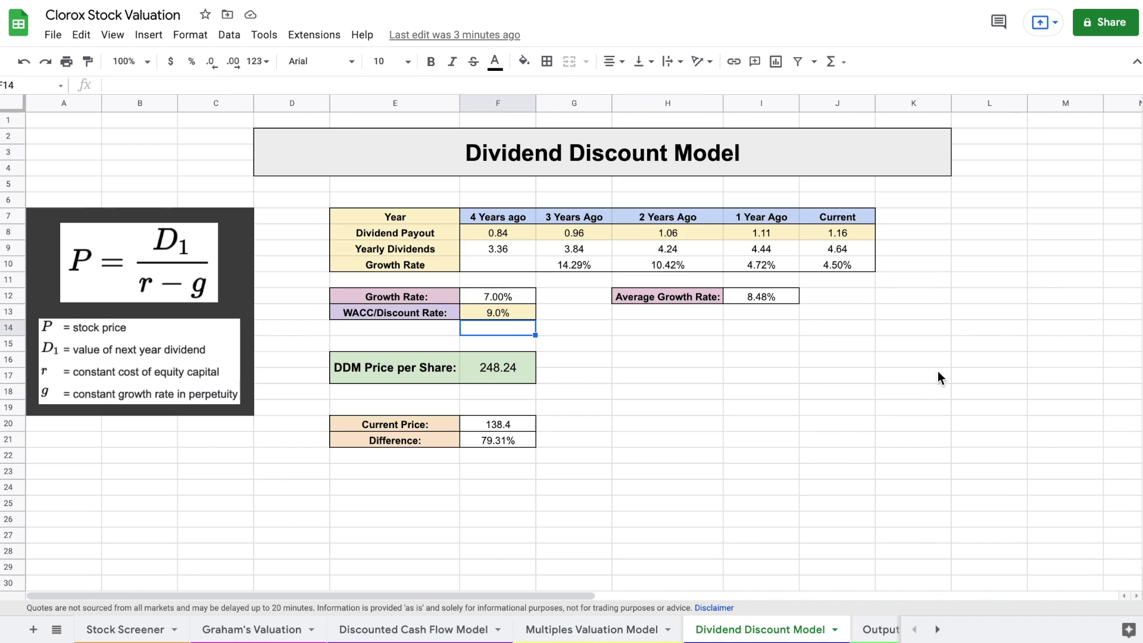
- Review CLX's dividend payout, yearly dividends rising from 3.36 to 4.64, and the 8.48% average growth rate
{"action": "left_click", "coordinate": [1002, 263]}
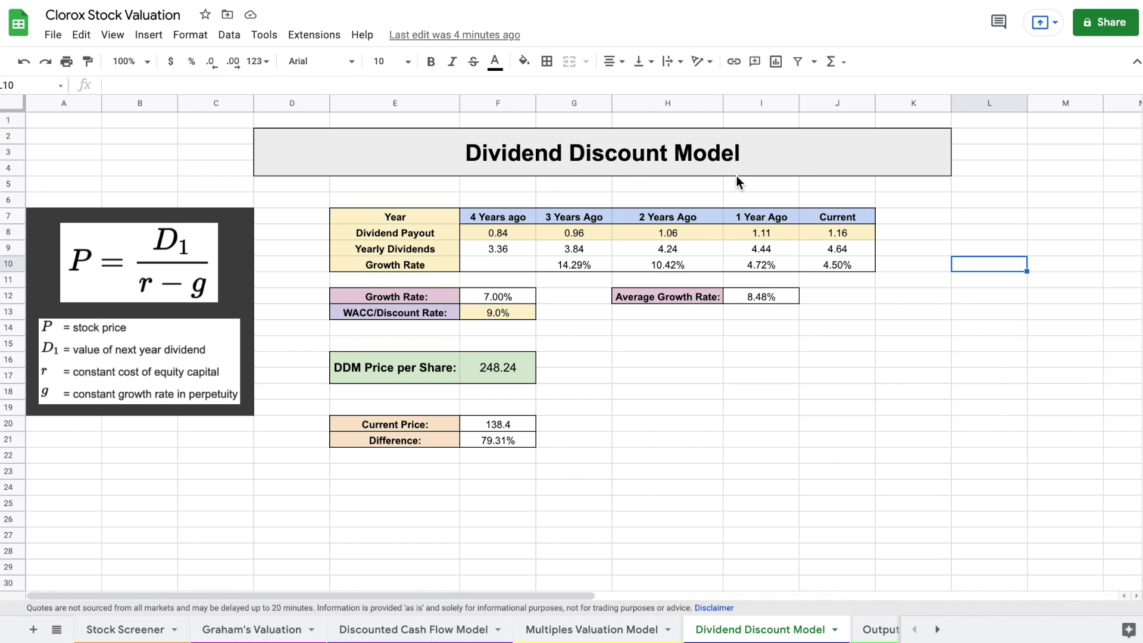
{"action": "left_click_drag", "start_coordinate": [497, 233], "coordinate": [816, 227]}
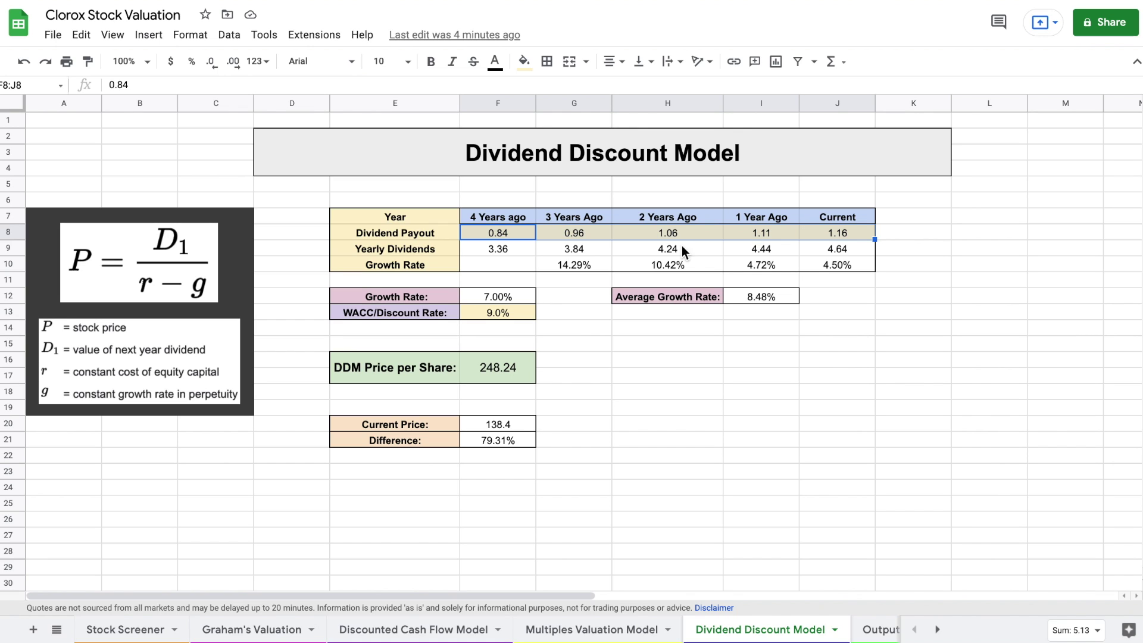
{"action": "left_click_drag", "start_coordinate": [494, 245], "coordinate": [823, 249]}
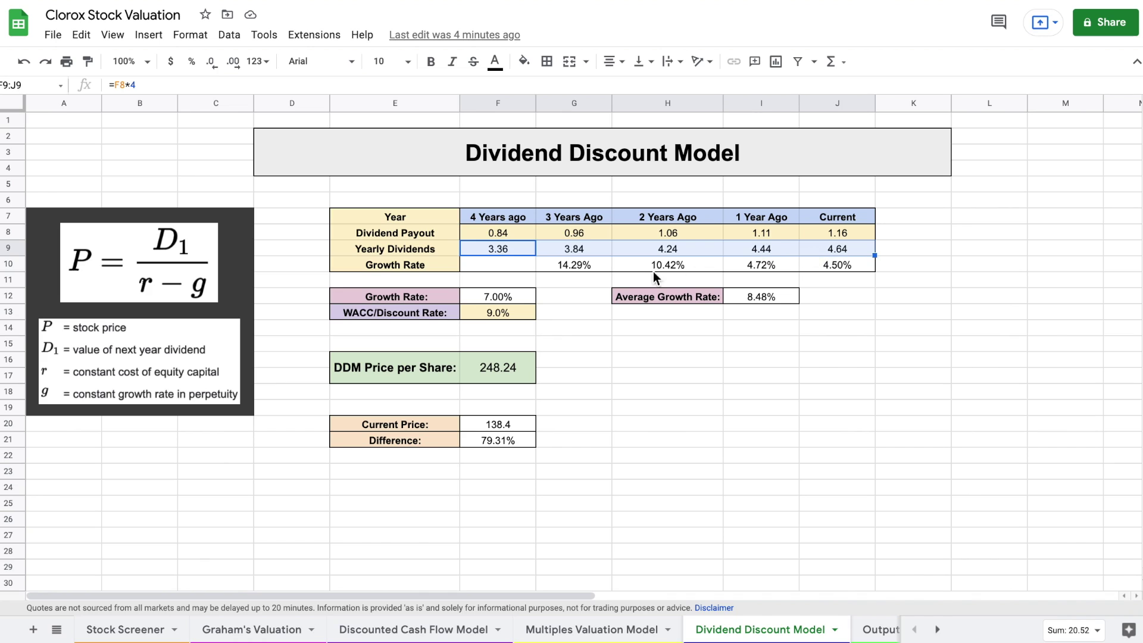
{"action": "left_click_drag", "start_coordinate": [585, 266], "coordinate": [845, 259]}
{"action": "left_click_drag", "start_coordinate": [672, 296], "coordinate": [745, 295]}
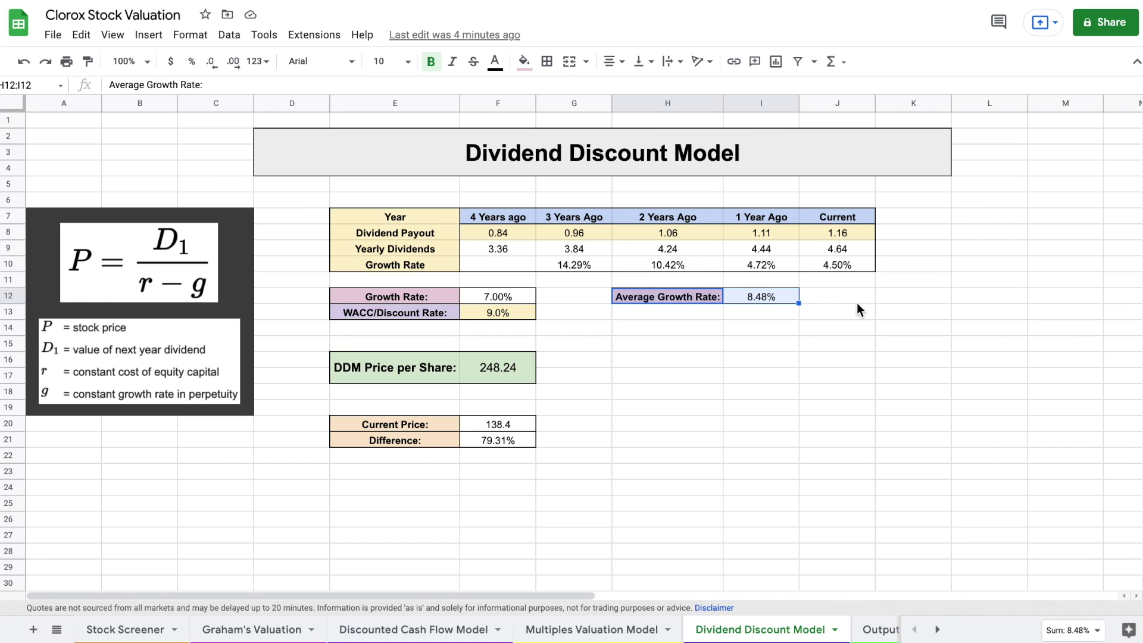
{"action": "left_click", "coordinate": [906, 299]}
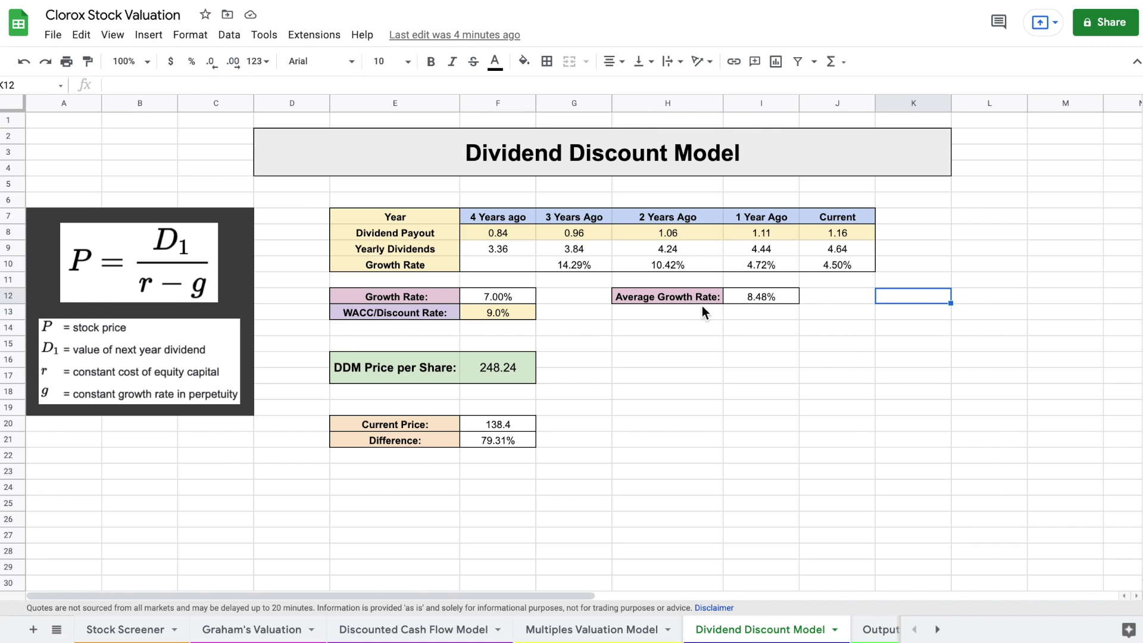
{"action": "left_click_drag", "start_coordinate": [703, 301], "coordinate": [753, 299]}
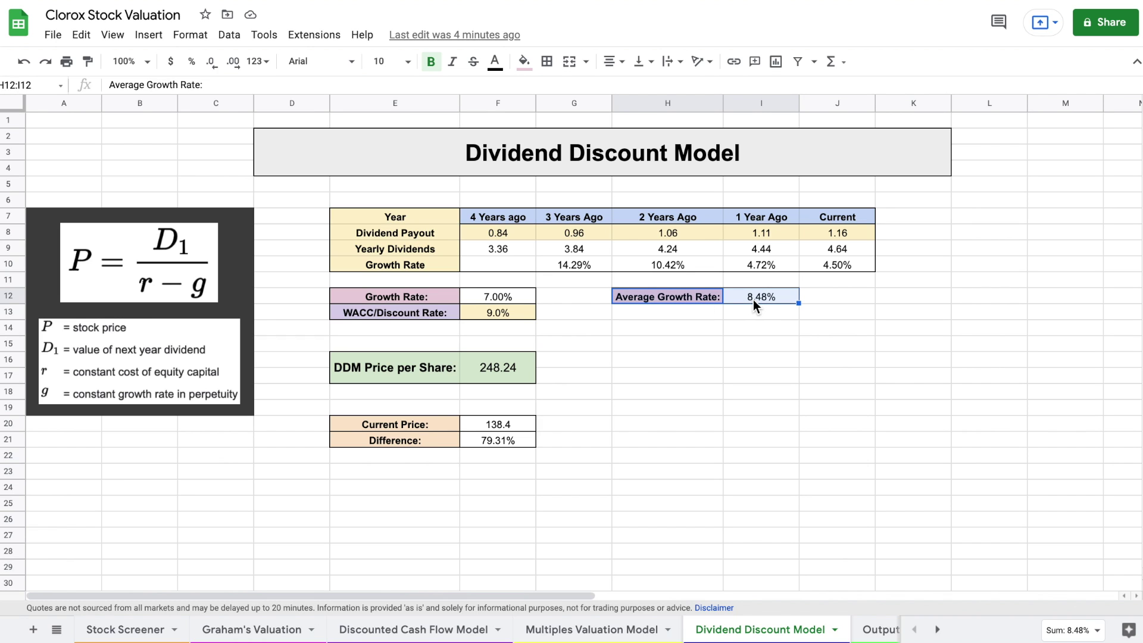
- On the Stock Screener, check CLX's 3.35% dividend yield and 225.70% payout ratio
{"action": "left_click", "coordinate": [122, 629]}
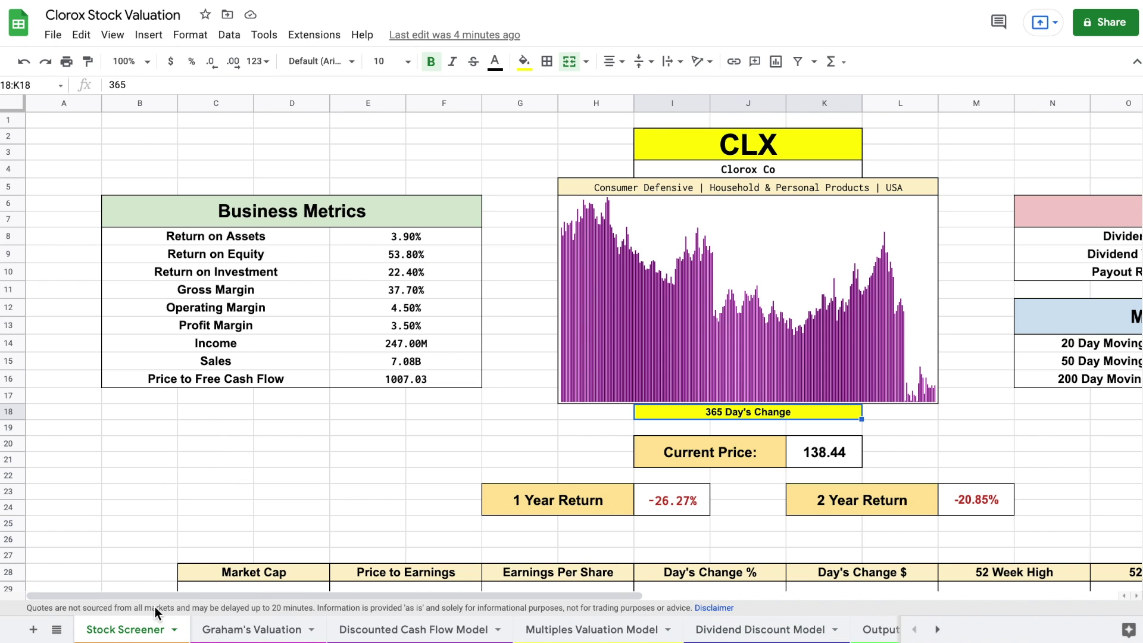
{"action": "scroll", "coordinate": [712, 438], "scroll_direction": "right", "scroll_amount": 6}
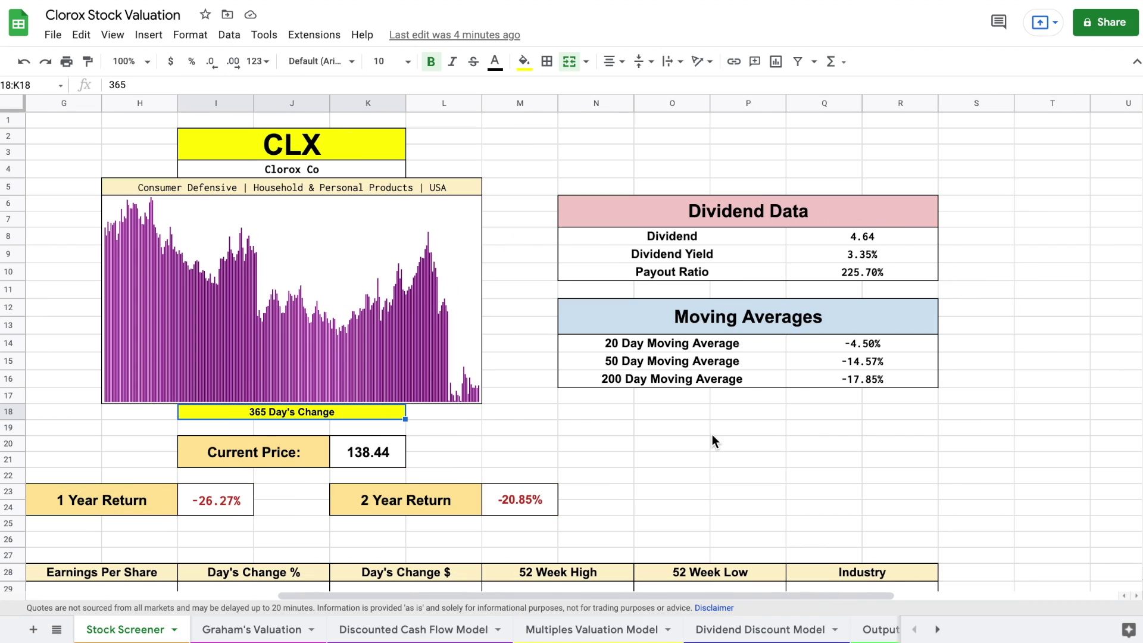
{"action": "left_click_drag", "start_coordinate": [748, 256], "coordinate": [831, 255]}
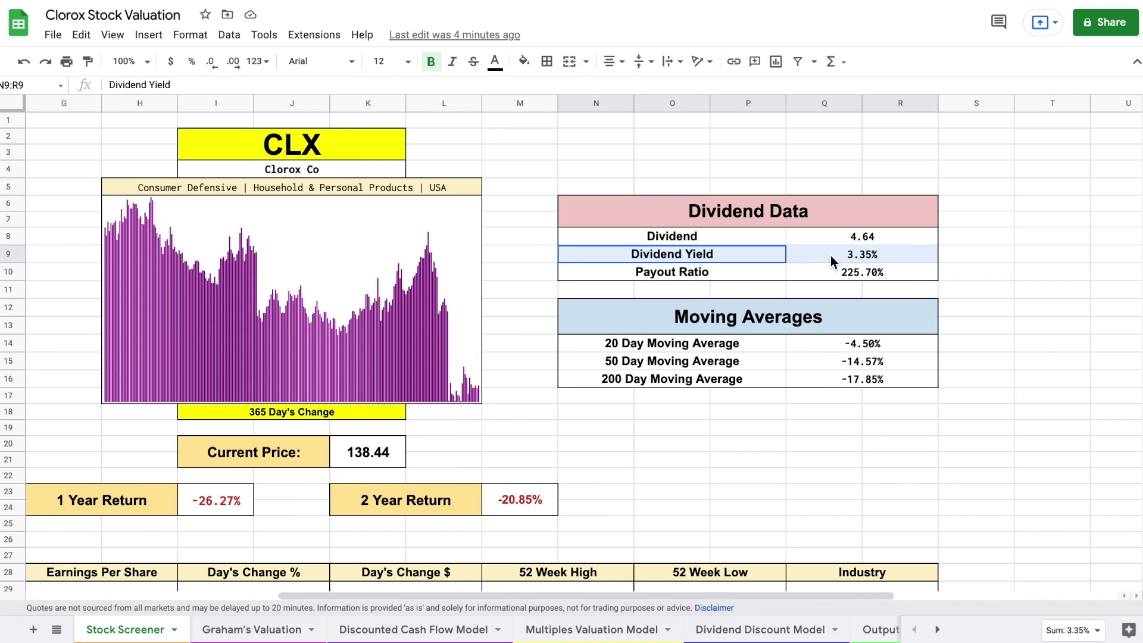
{"action": "left_click_drag", "start_coordinate": [745, 273], "coordinate": [810, 273]}
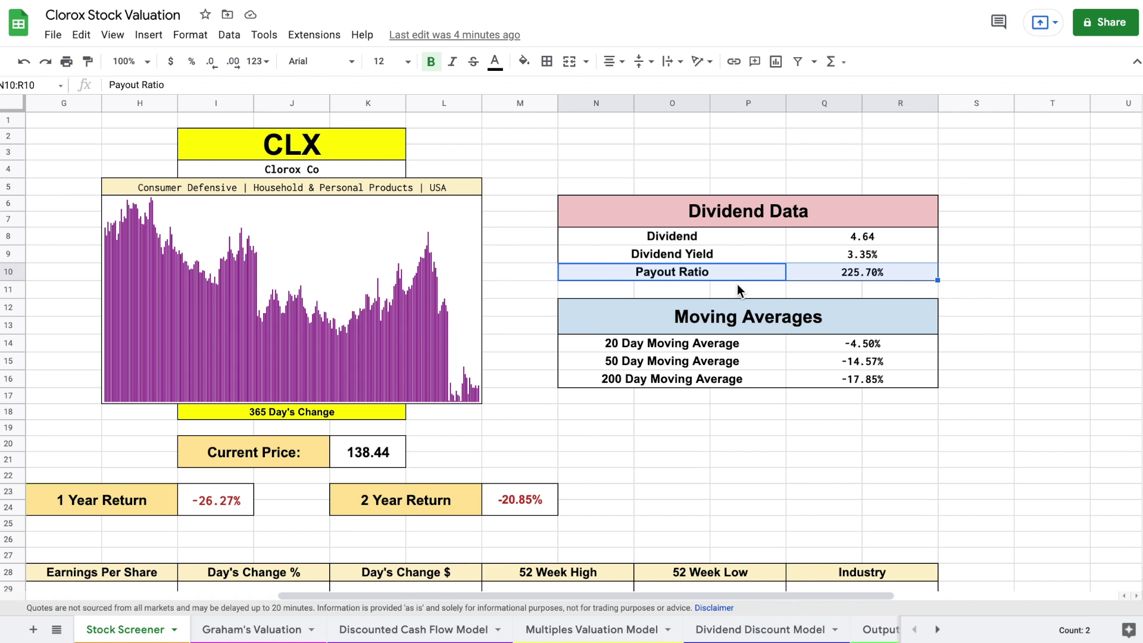
{"action": "left_click", "coordinate": [778, 628]}
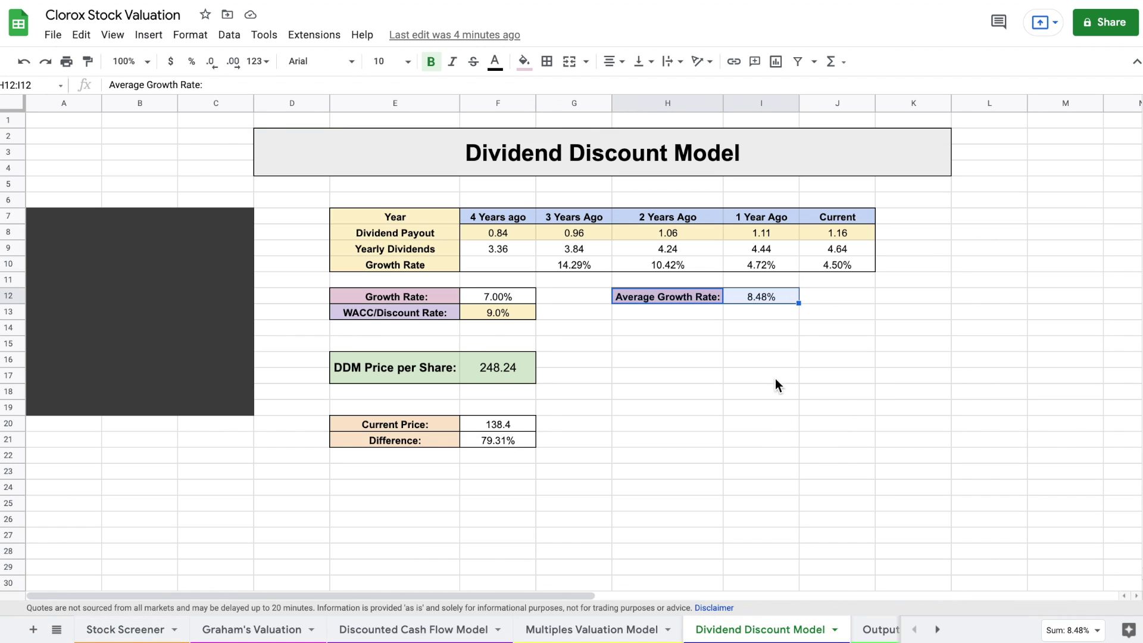
{"action": "left_click", "coordinate": [709, 327]}
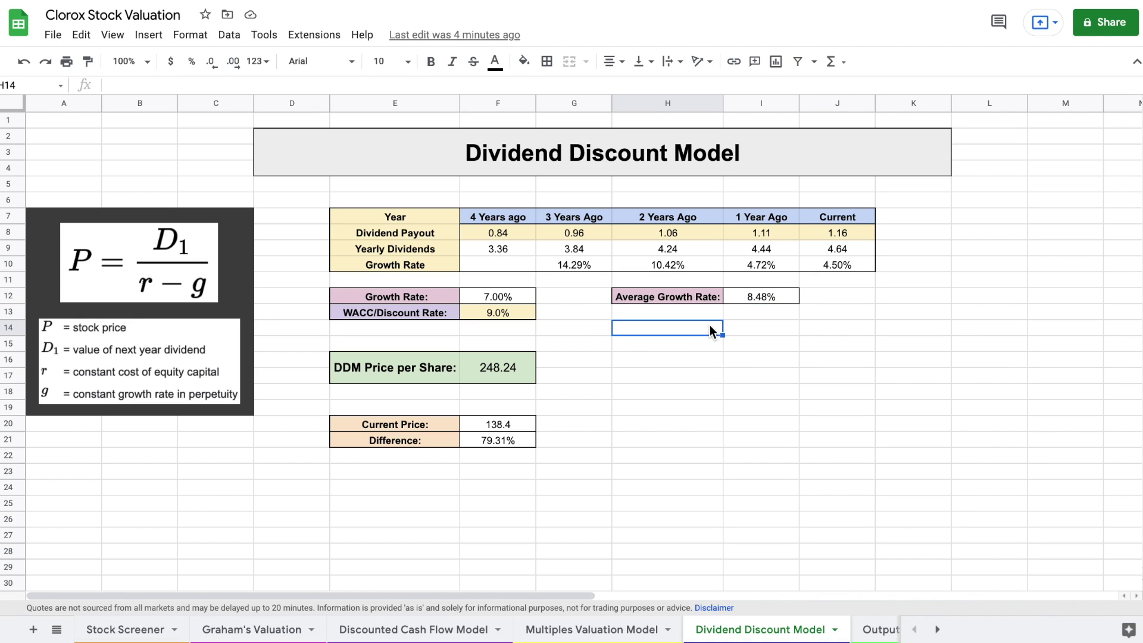
{"action": "left_click_drag", "start_coordinate": [421, 296], "coordinate": [480, 295]}
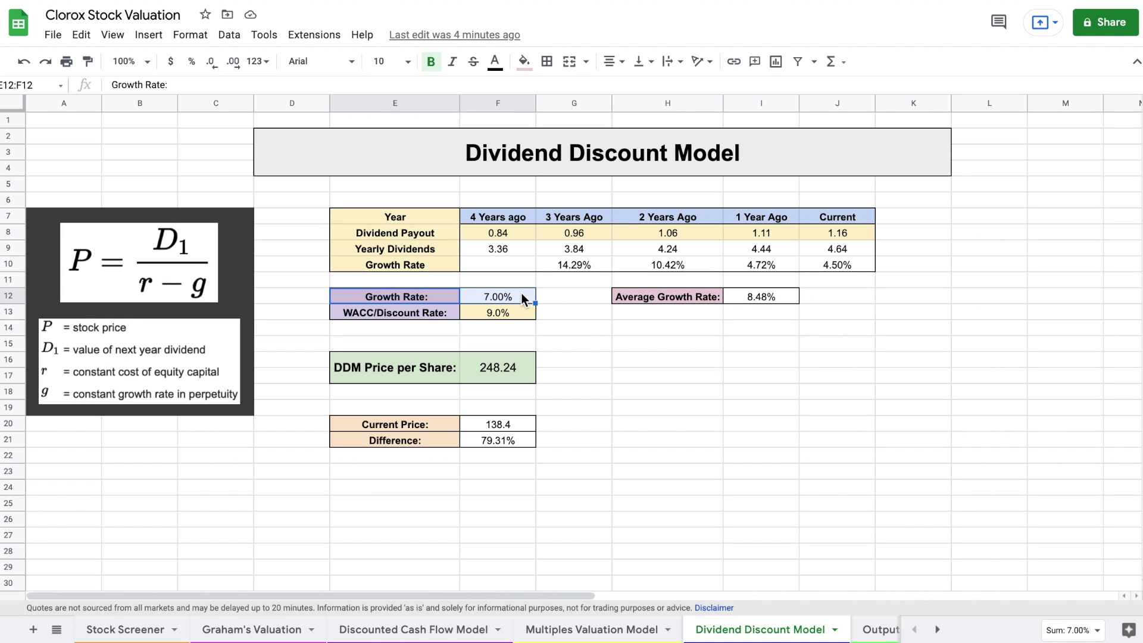
{"action": "left_click_drag", "start_coordinate": [436, 316], "coordinate": [485, 312]}
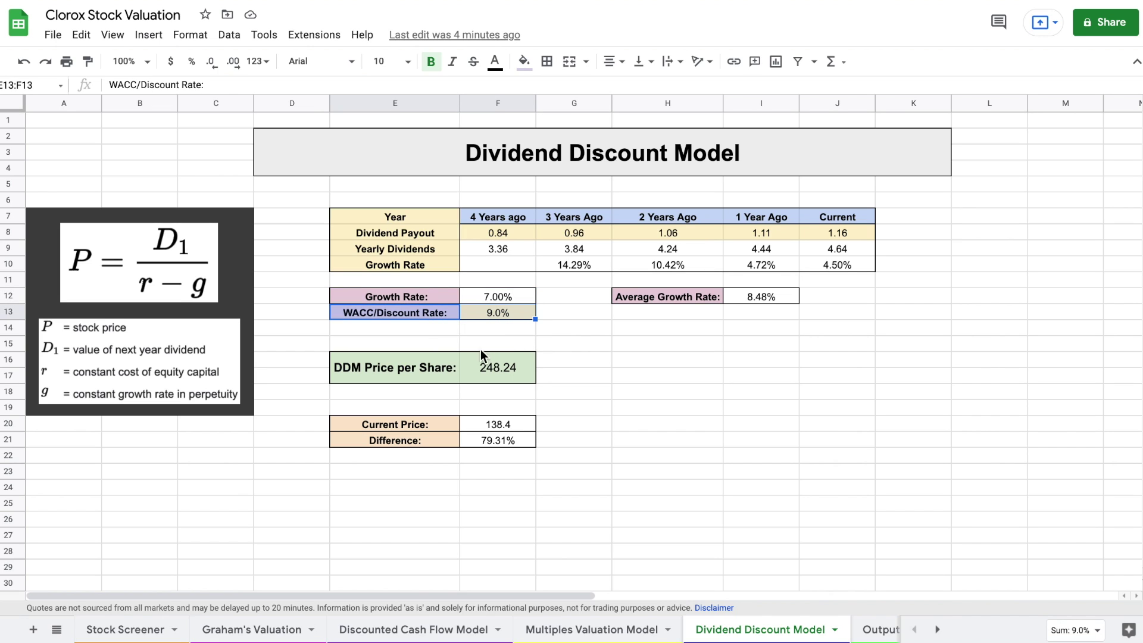
{"action": "left_click_drag", "start_coordinate": [403, 370], "coordinate": [462, 367]}
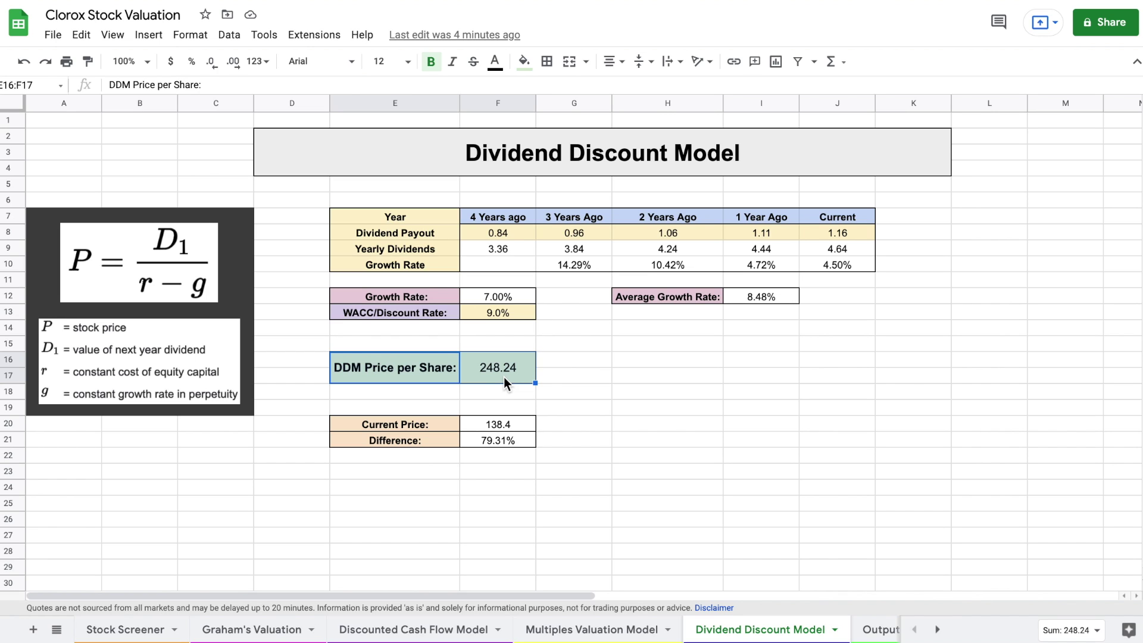
{"action": "left_click_drag", "start_coordinate": [426, 424], "coordinate": [478, 420]}
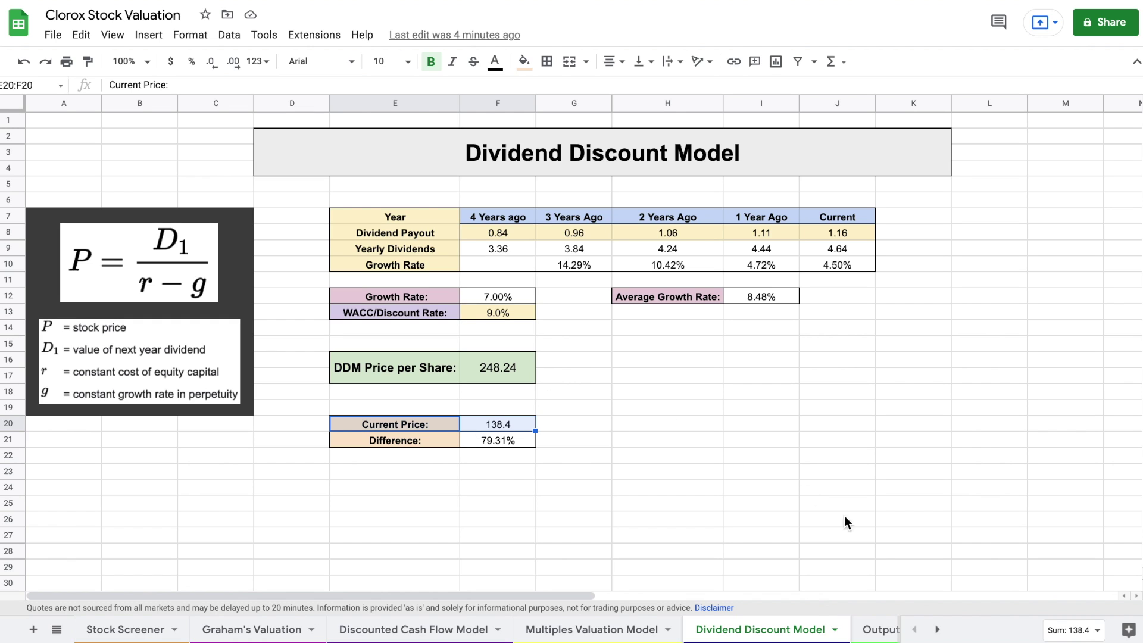
- On the Output sheet, review the Graham's, Multiples, DCF and 248.24 DDM valuation results
{"action": "left_click", "coordinate": [875, 630]}
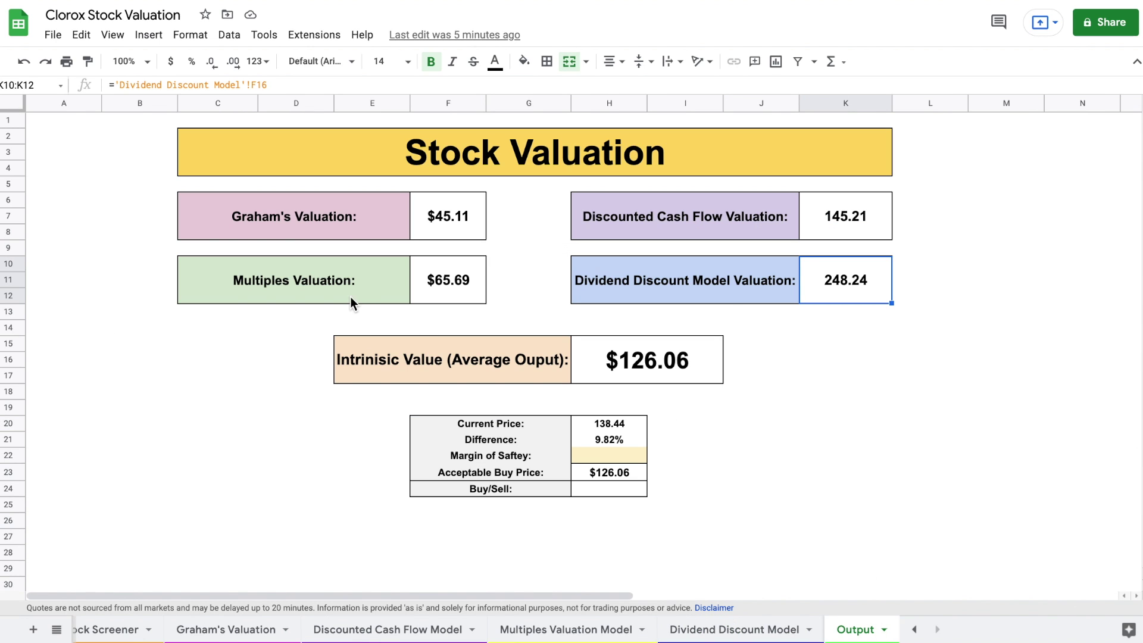
{"action": "left_click_drag", "start_coordinate": [329, 286], "coordinate": [431, 286]}
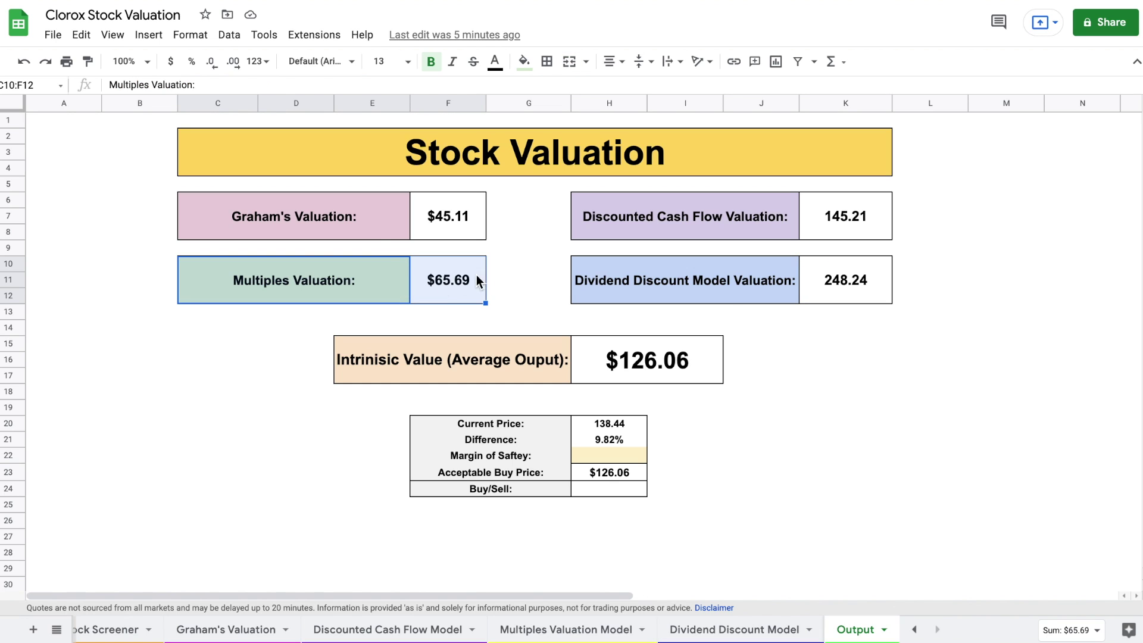
{"action": "left_click_drag", "start_coordinate": [338, 219], "coordinate": [436, 223]}
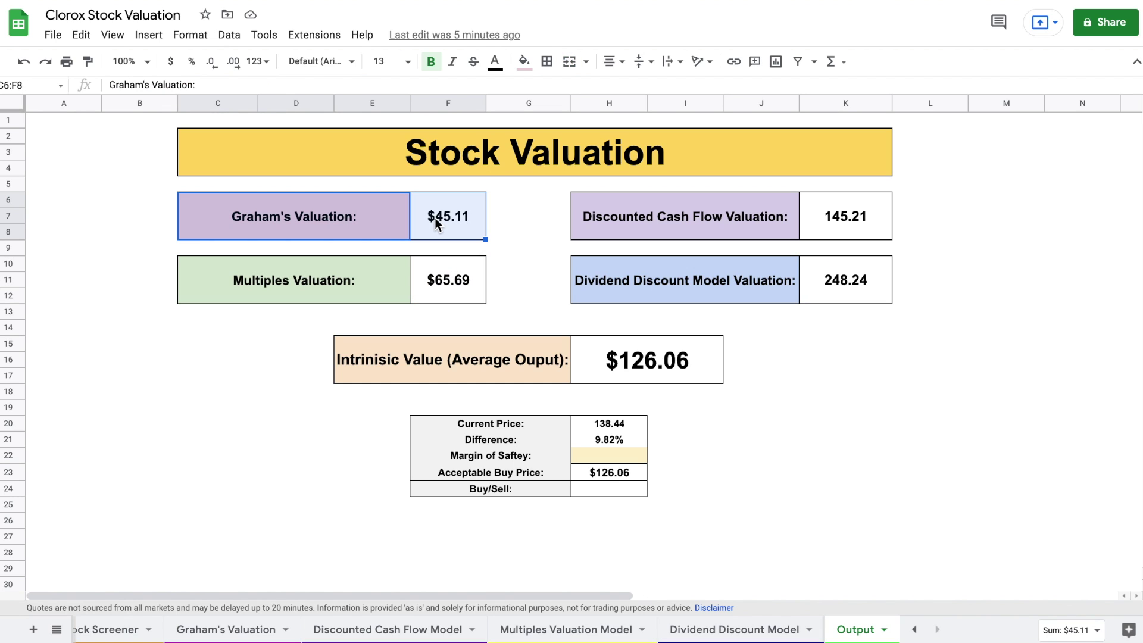
{"action": "left_click_drag", "start_coordinate": [356, 285], "coordinate": [437, 288]}
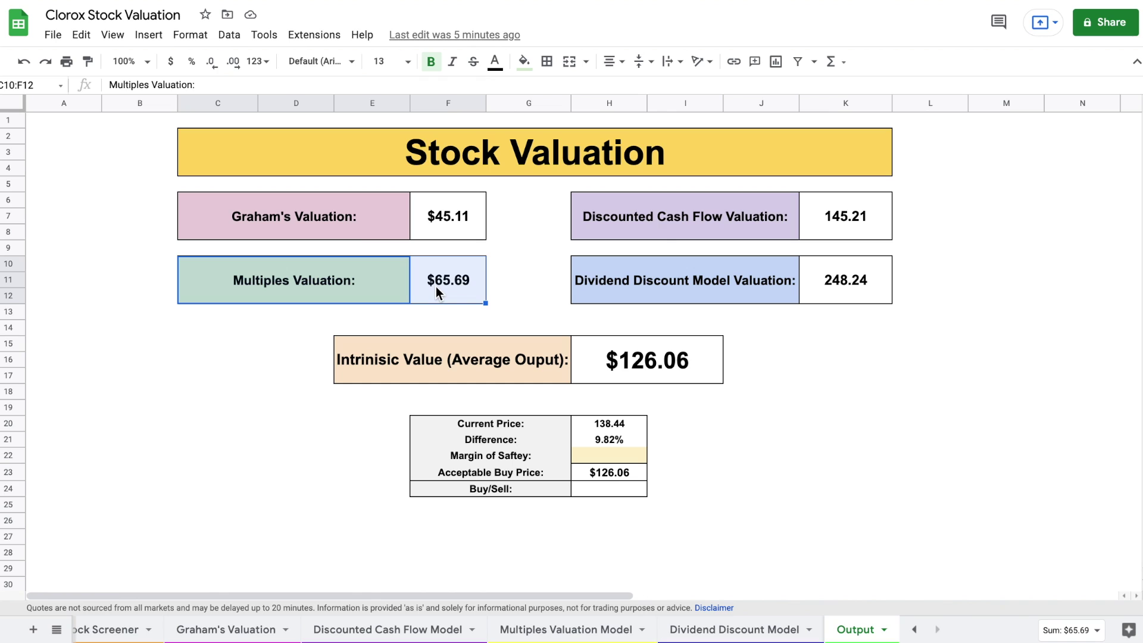
{"action": "left_click_drag", "start_coordinate": [723, 223], "coordinate": [828, 230]}
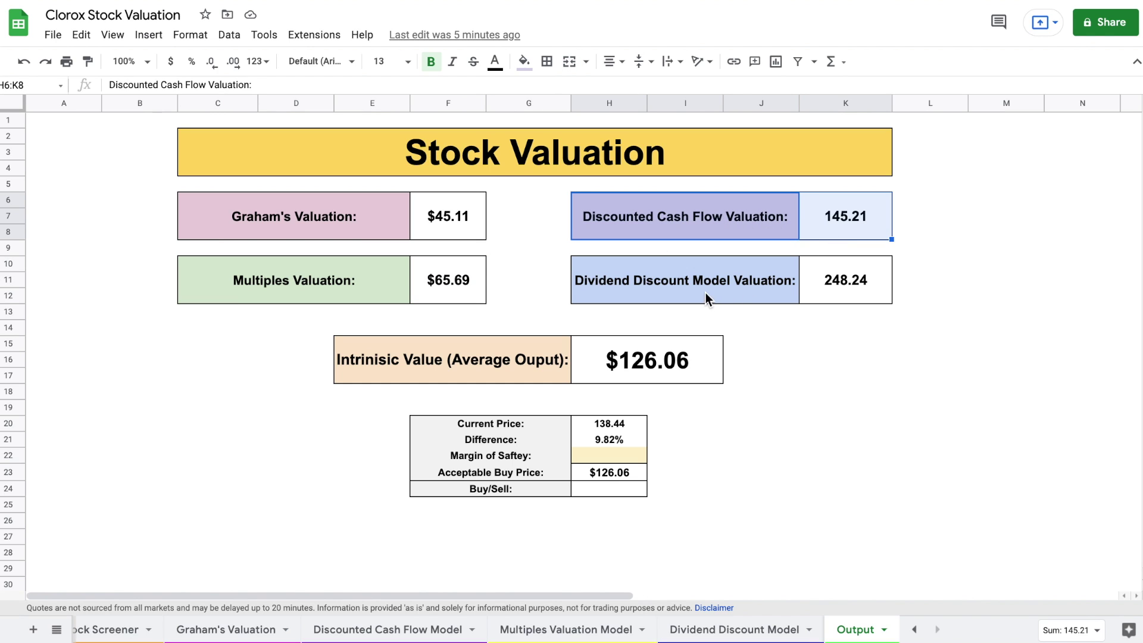
{"action": "left_click_drag", "start_coordinate": [705, 292], "coordinate": [869, 293]}
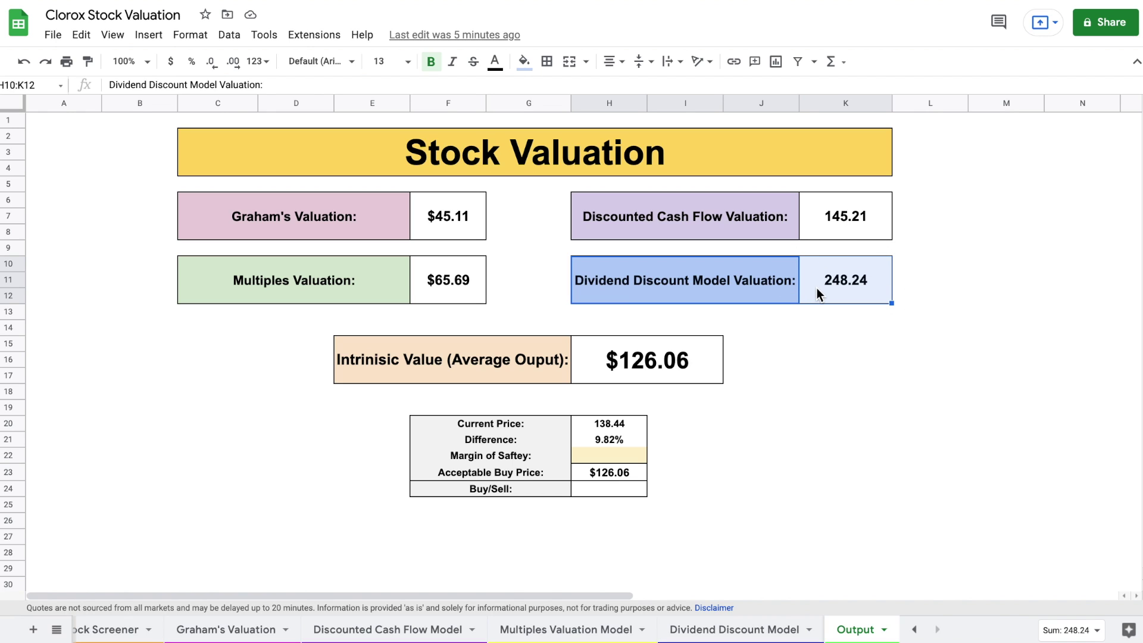
{"action": "left_click", "coordinate": [729, 284]}
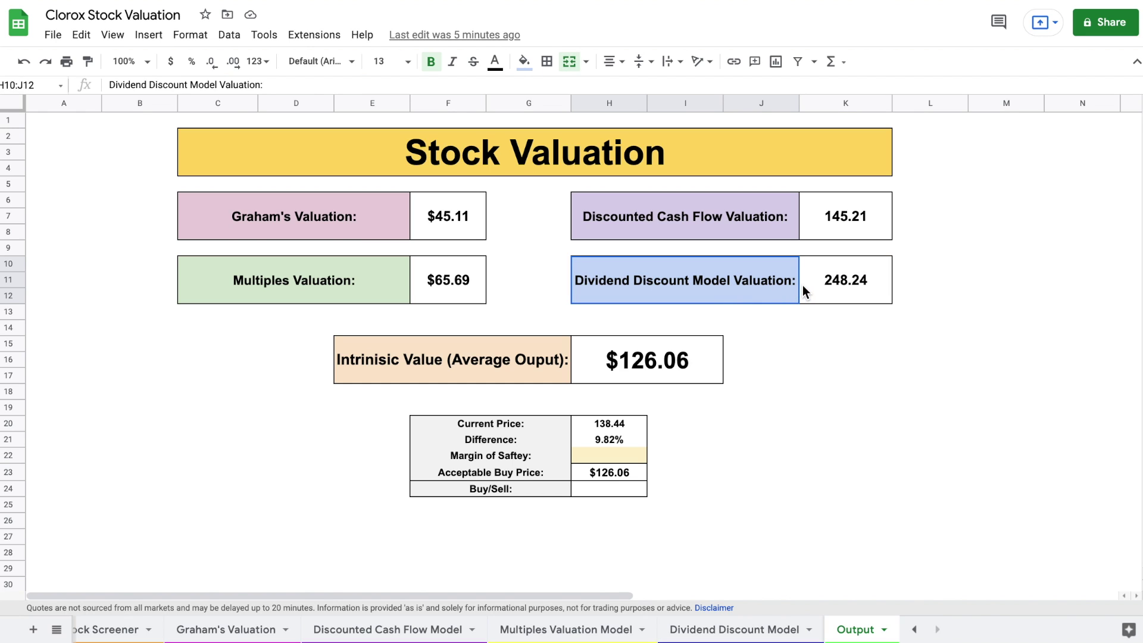
{"action": "left_click_drag", "start_coordinate": [803, 284], "coordinate": [805, 285]}
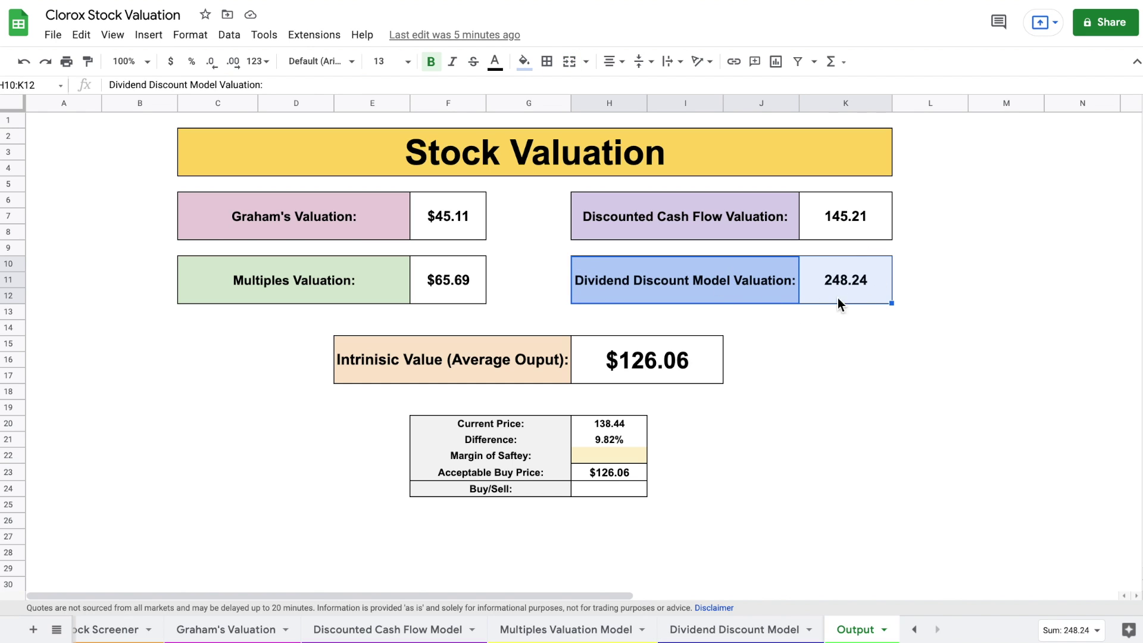
{"action": "left_click", "coordinate": [115, 629]}
- Compare the 225.70% payout ratio with the DDM's 7.00% growth rate, then return to the Output sheet
{"action": "left_click_drag", "start_coordinate": [712, 274], "coordinate": [827, 273]}
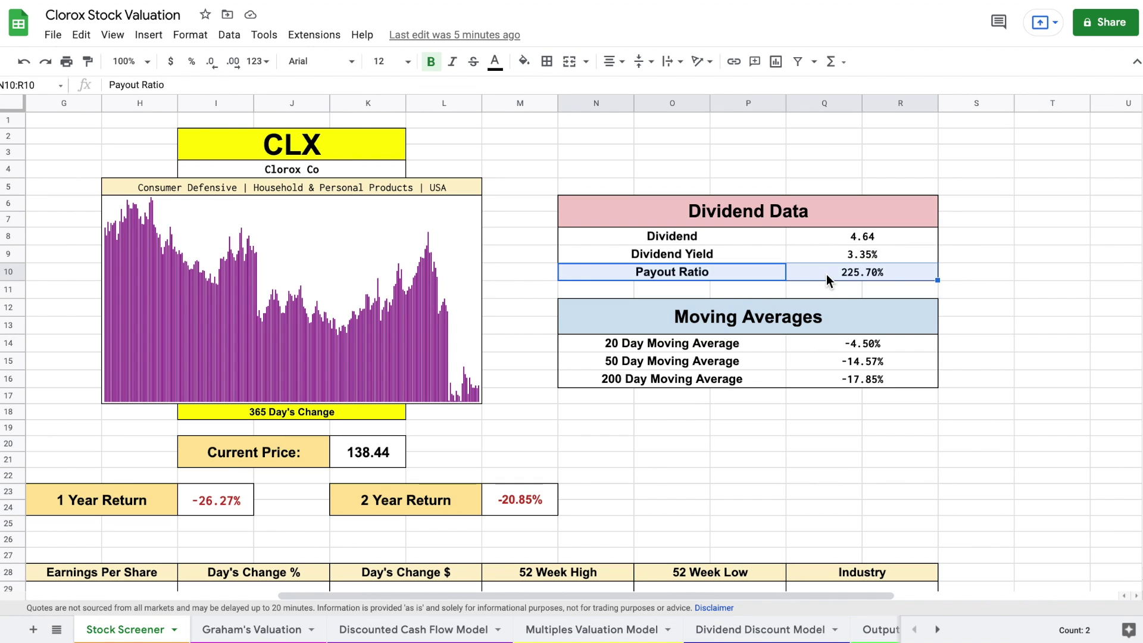
{"action": "left_click", "coordinate": [761, 629]}
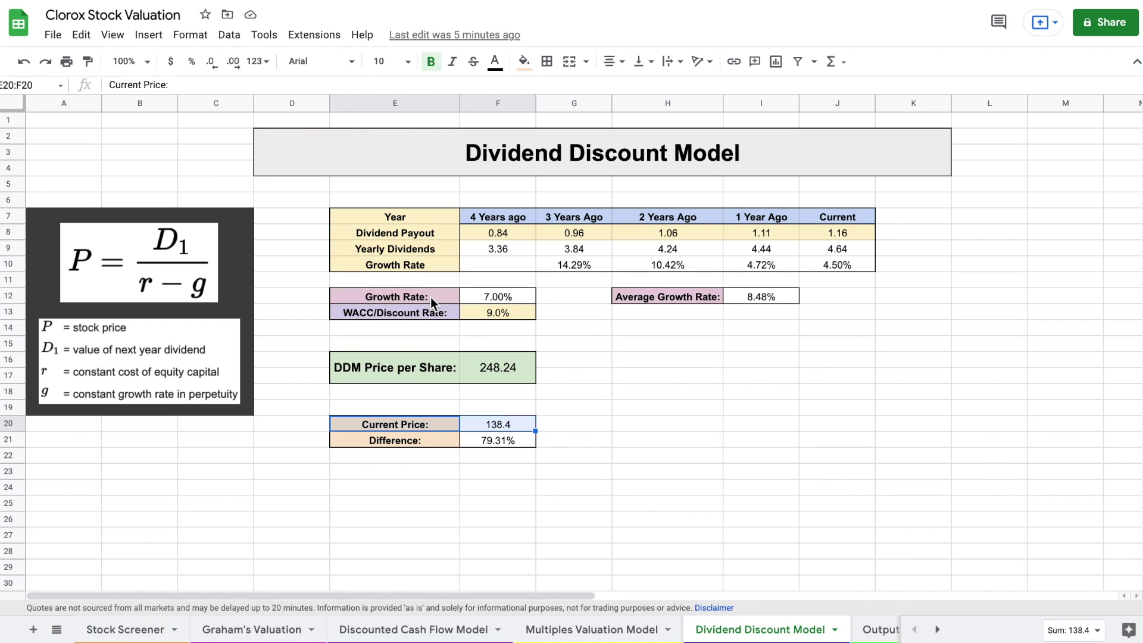
{"action": "left_click_drag", "start_coordinate": [431, 298], "coordinate": [475, 297]}
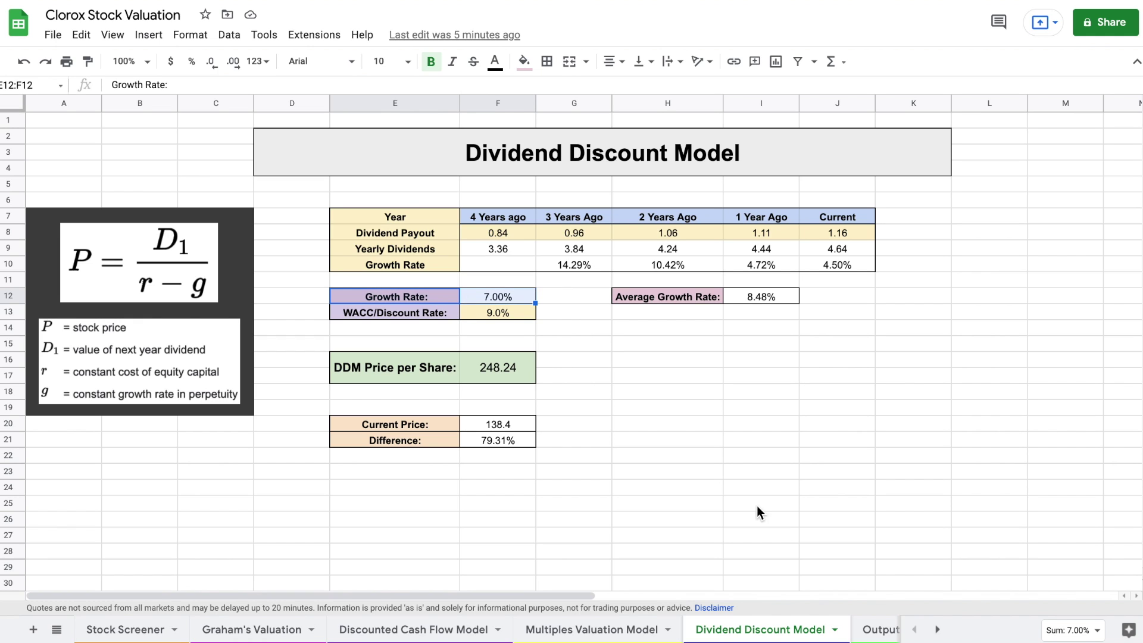
{"action": "left_click", "coordinate": [875, 630]}
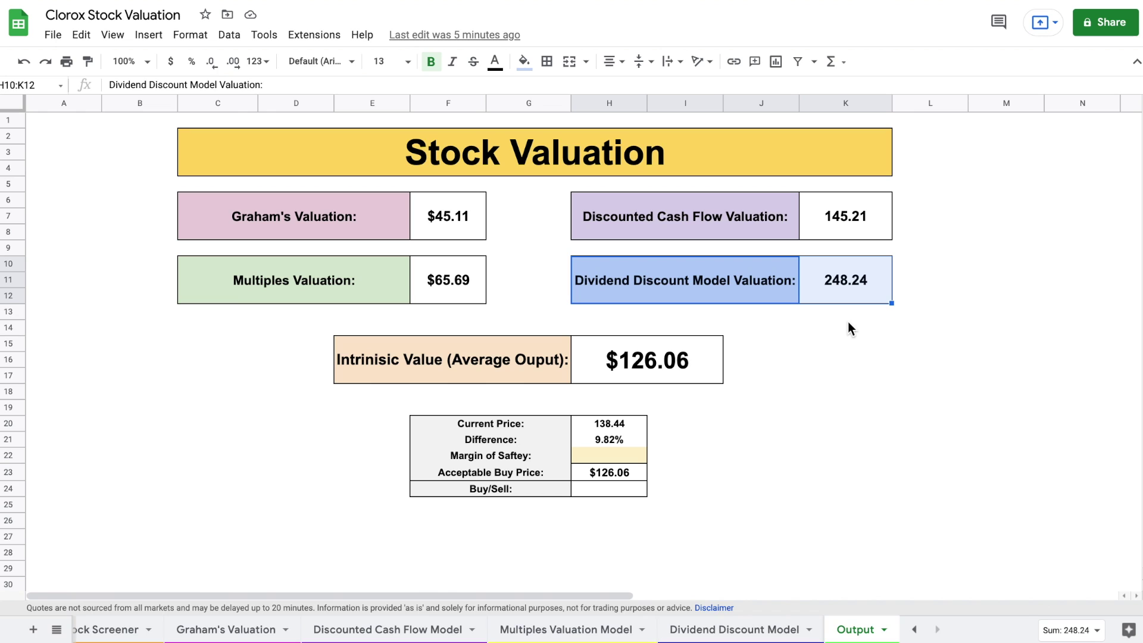
- Delete the 248.24 DDM valuation and confirm the remaining values give a $85.33 averaged intrinsic value
{"action": "left_click", "coordinate": [853, 290]}
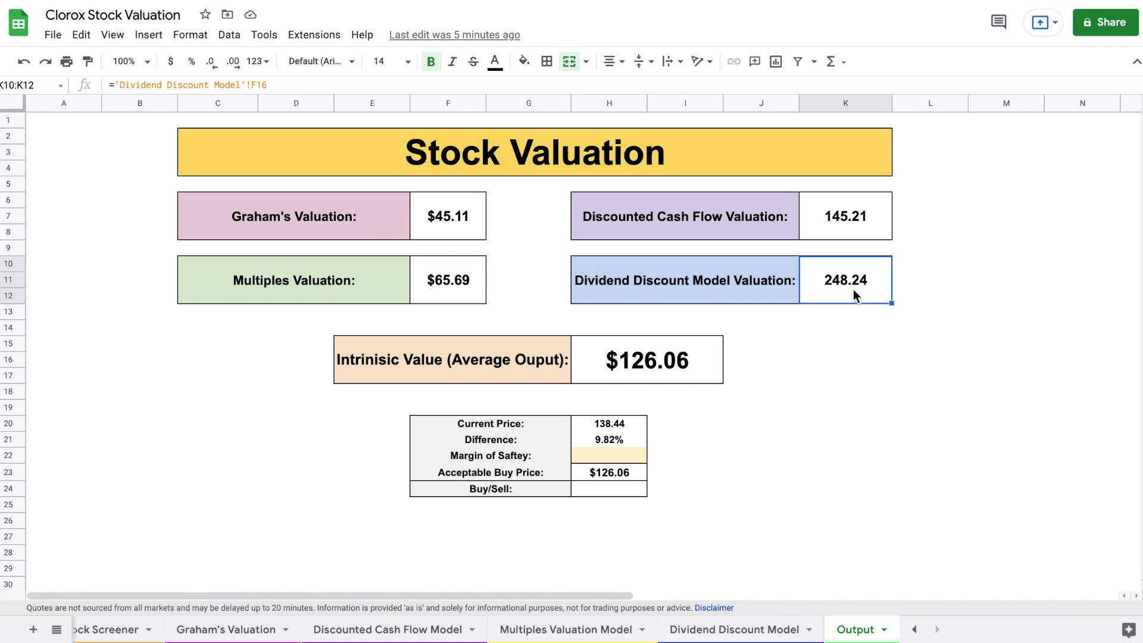
{"action": "key", "text": "Delete"}
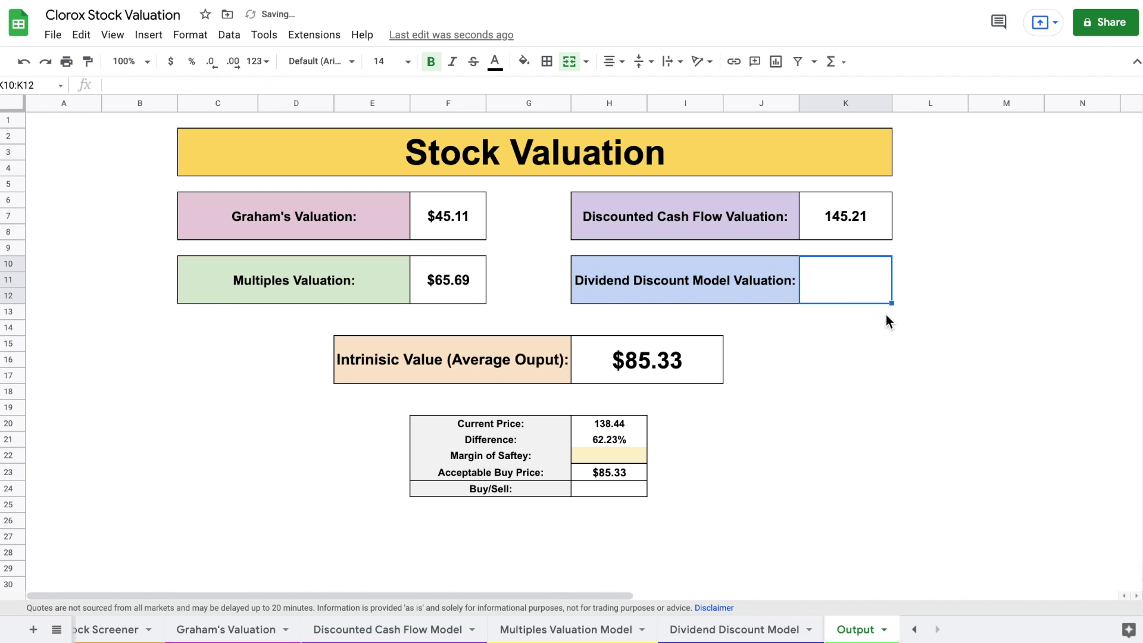
{"action": "left_click", "coordinate": [459, 285]}
{"action": "left_click", "coordinate": [448, 231]}
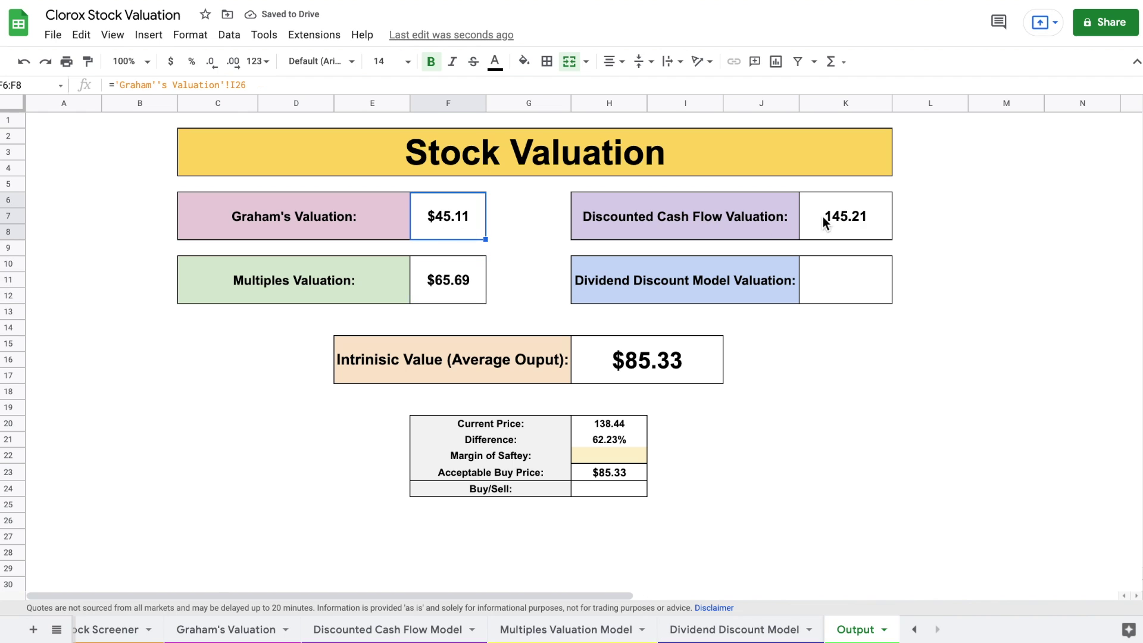
{"action": "left_click", "coordinate": [825, 221]}
{"action": "left_click_drag", "start_coordinate": [434, 366], "coordinate": [676, 369]}
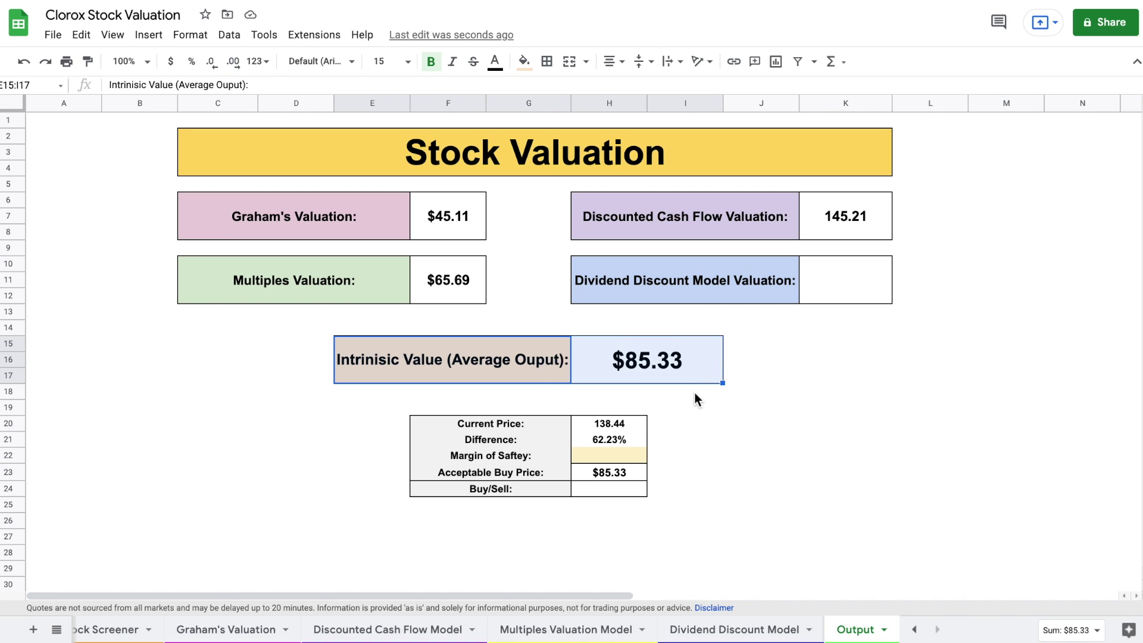
{"action": "left_click", "coordinate": [548, 430]}
- Enter a 10% margin of safety in H22, giving a $76.80 buy price and a Sell verdict
{"action": "left_click_drag", "start_coordinate": [604, 429], "coordinate": [604, 428]}
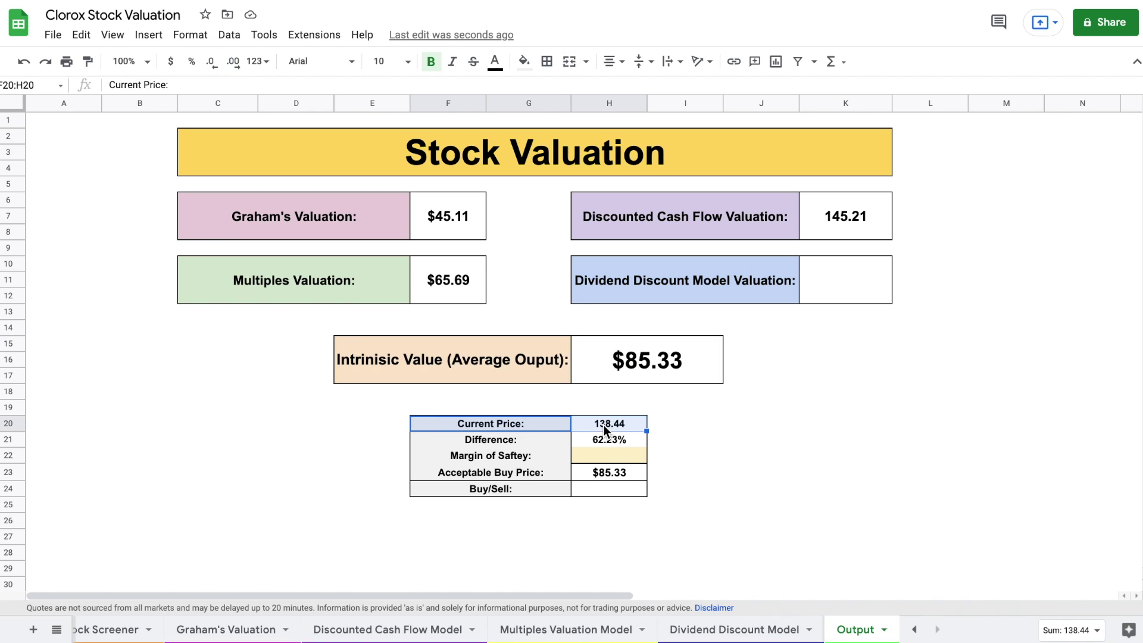
{"action": "left_click", "coordinate": [623, 457]}
{"action": "type", "text": "10"}
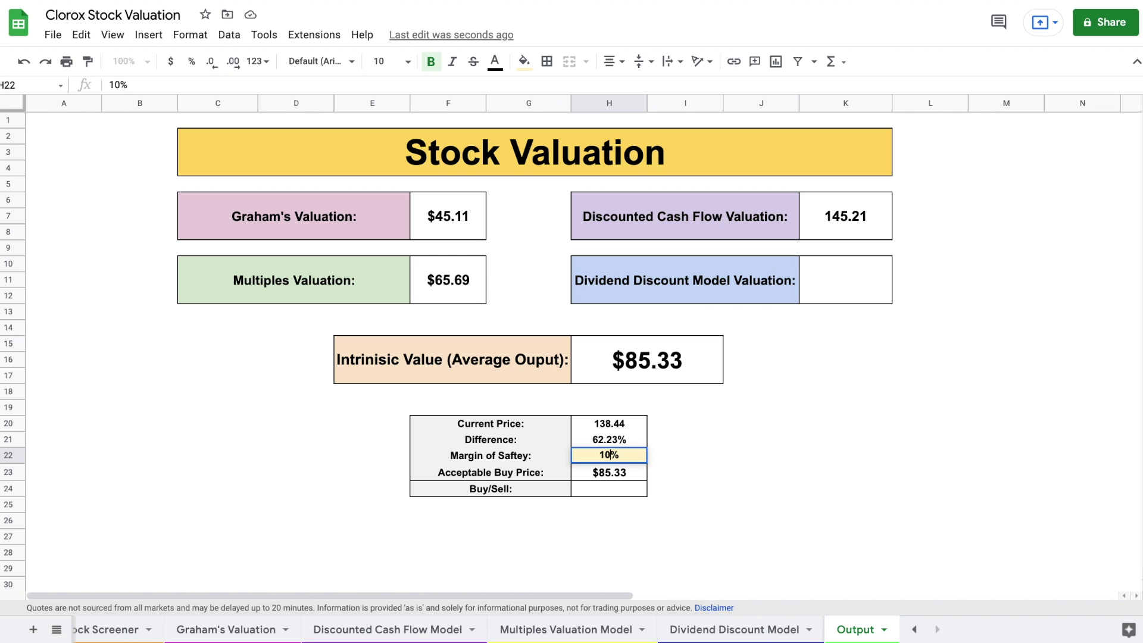
{"action": "key", "text": "Return"}
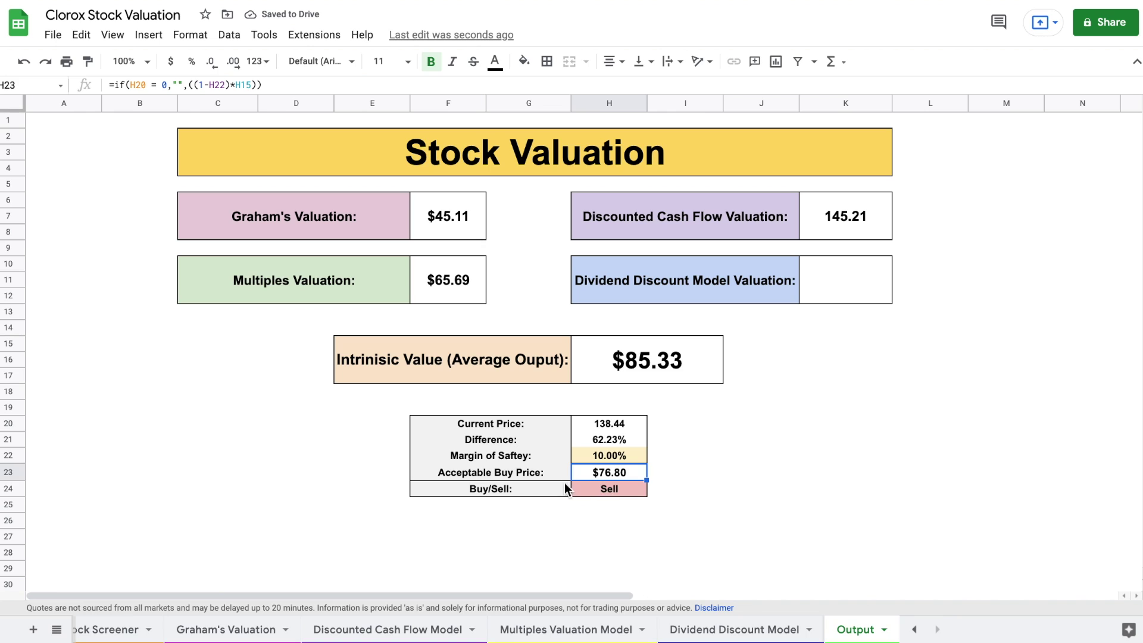
{"action": "left_click_drag", "start_coordinate": [538, 473], "coordinate": [628, 472]}
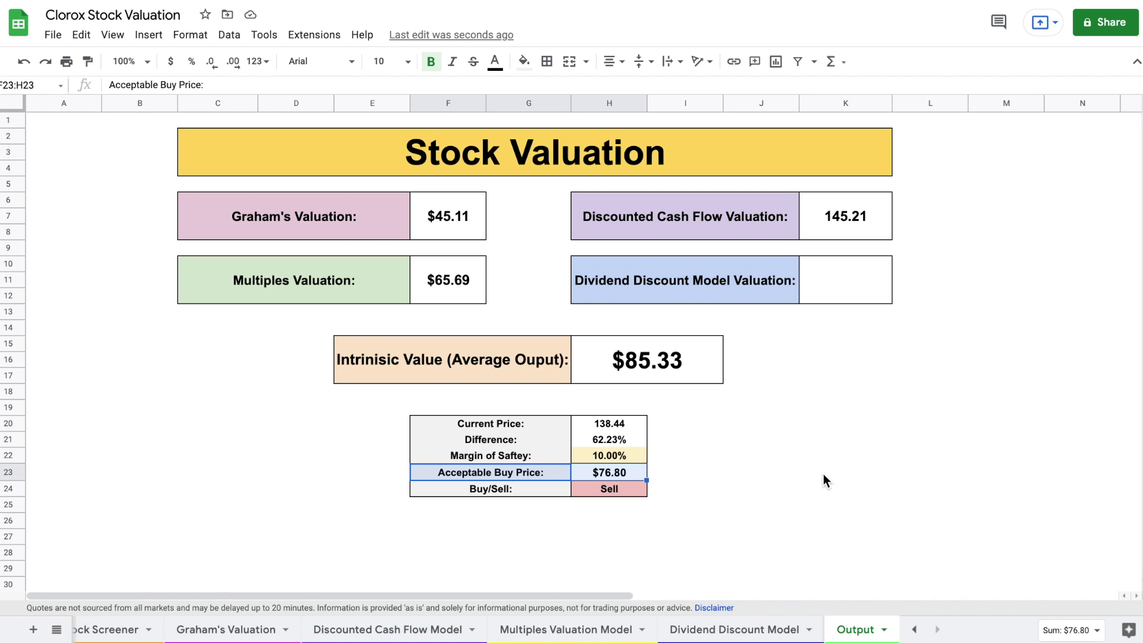
{"action": "left_click", "coordinate": [783, 448]}
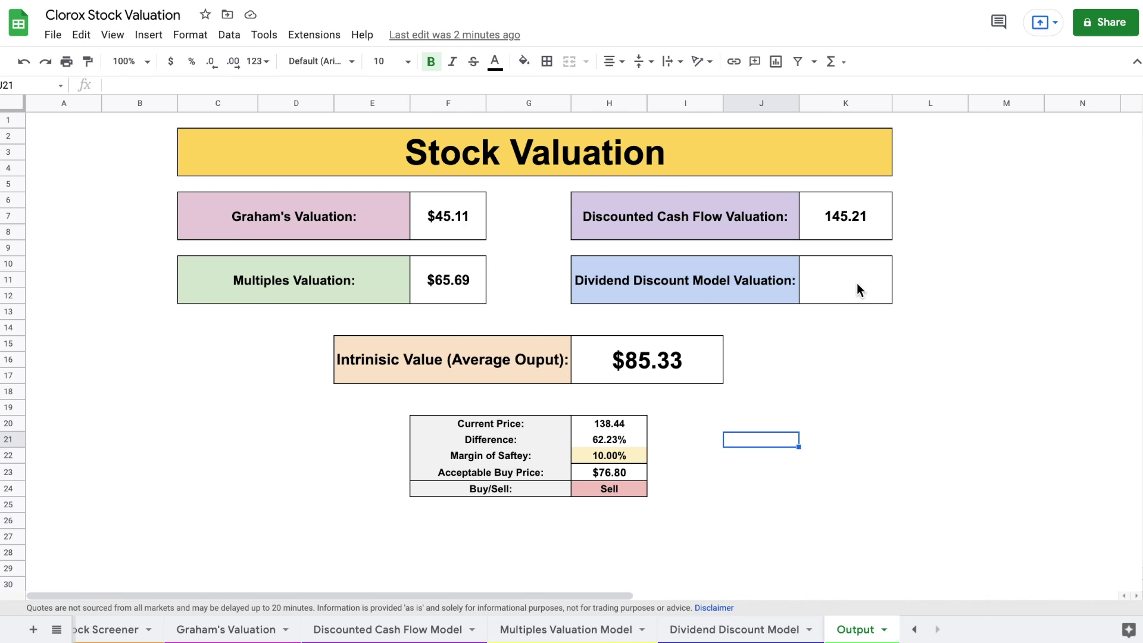
- Inspect the H23 acceptable buy price formula, then scroll to the $3-per-month Official Patron tier
{"action": "left_click_drag", "start_coordinate": [526, 473], "coordinate": [583, 471]}
{"action": "left_click", "coordinate": [635, 471]}
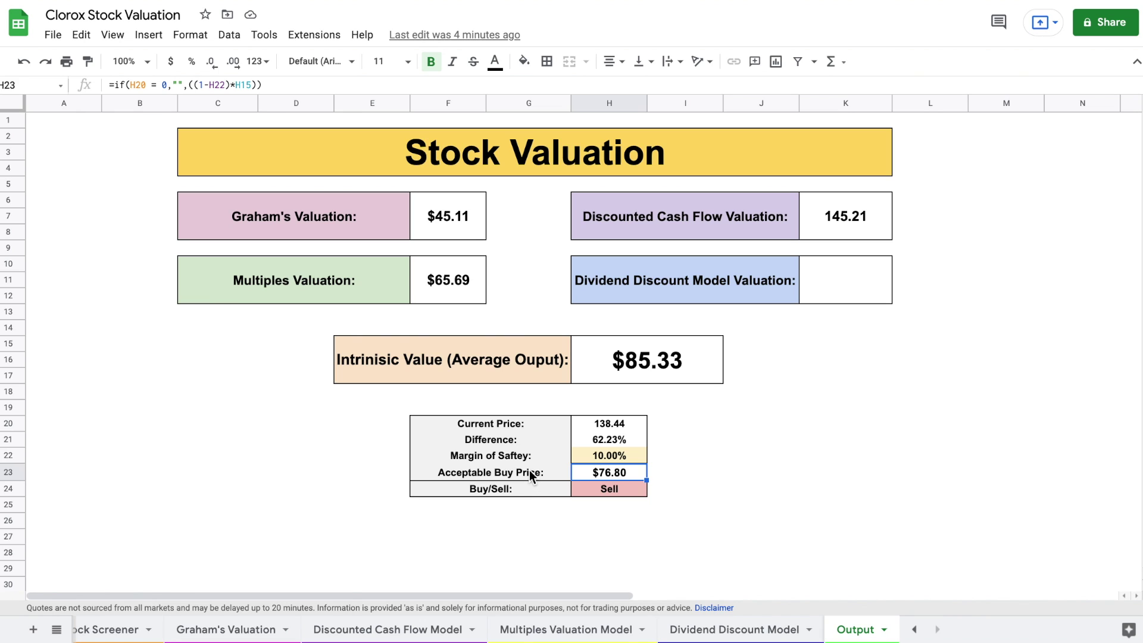
{"action": "left_click_drag", "start_coordinate": [530, 469], "coordinate": [593, 470]}
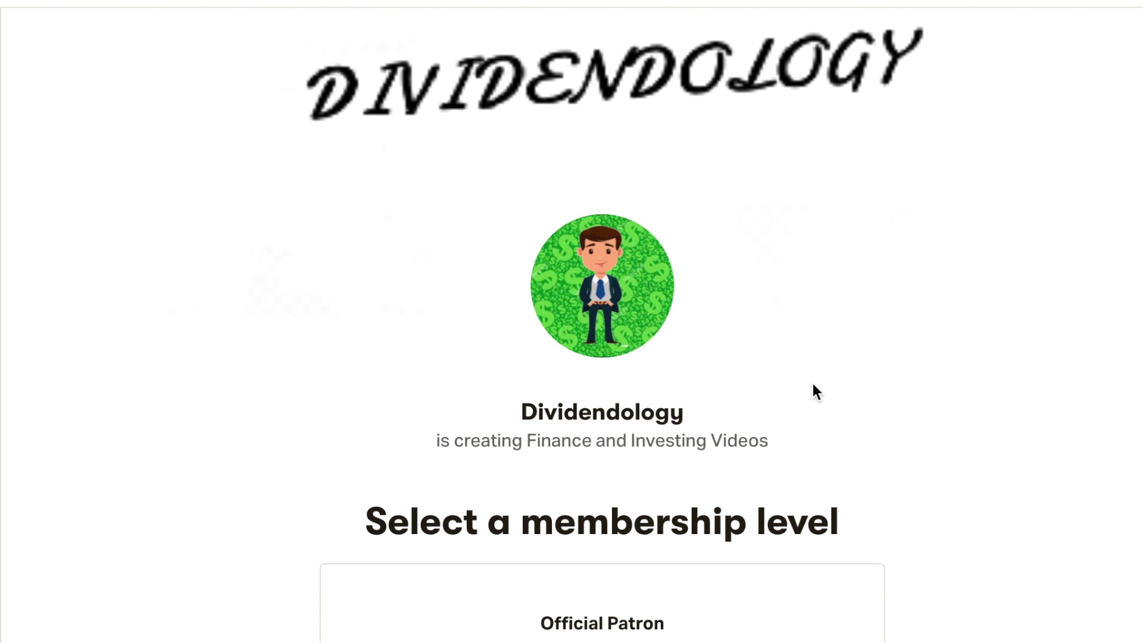
{"action": "scroll", "coordinate": [813, 383], "scroll_direction": "down", "scroll_amount": 5}
{"action": "scroll", "coordinate": [813, 383], "scroll_direction": "down", "scroll_amount": 4}
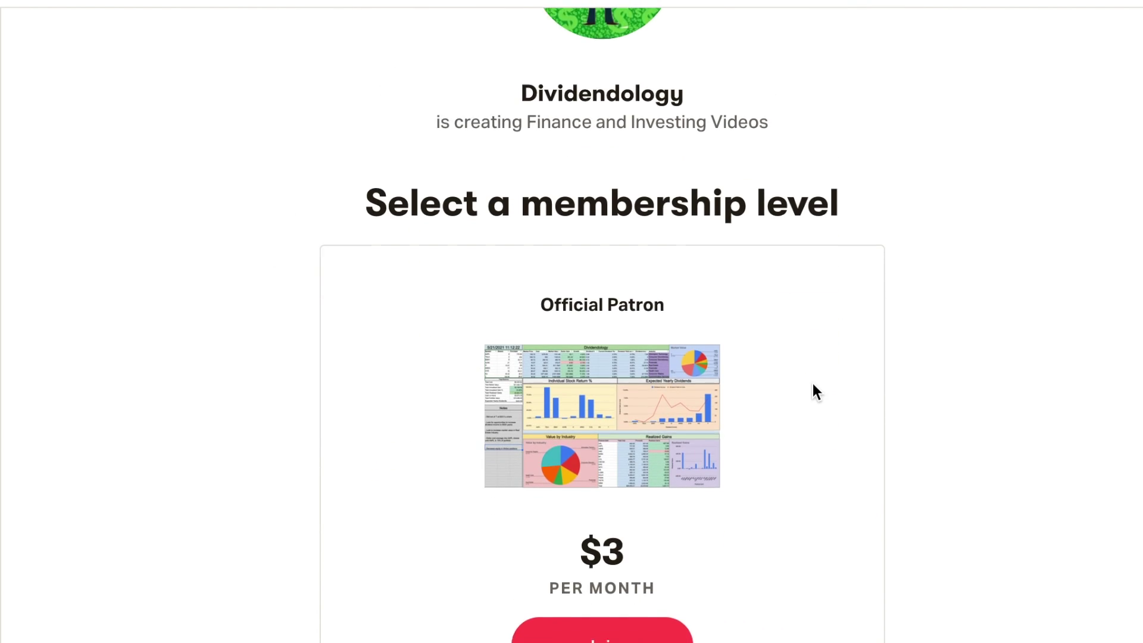